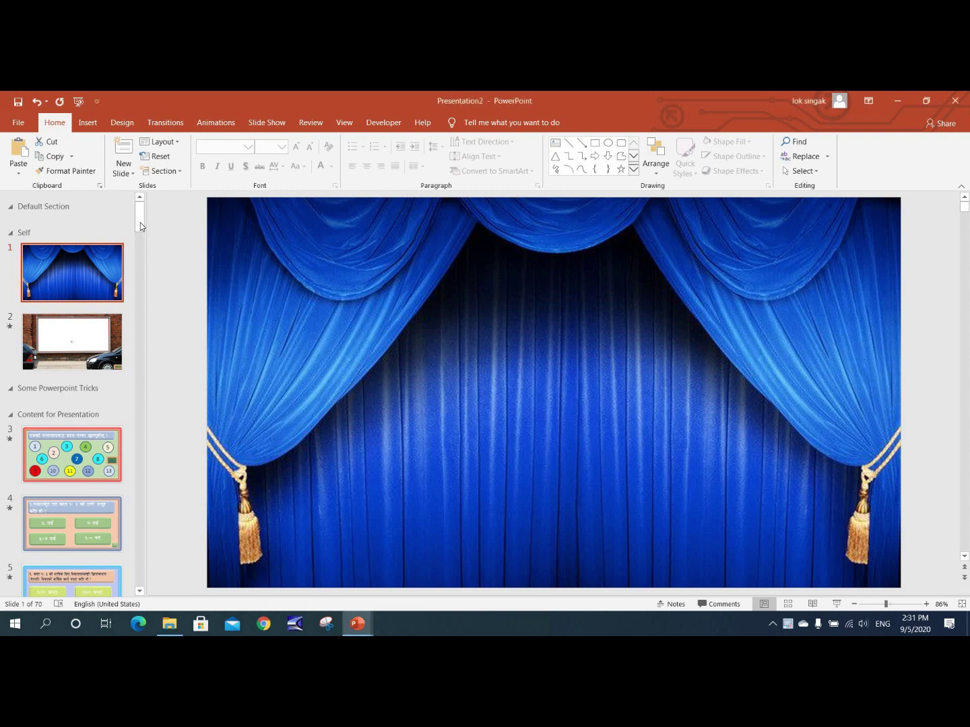
# Go to File > Save As and pick This PC as the save location
pyautogui.moveTo(140, 222)
pyautogui.mouseDown()
pyautogui.moveTo(146, 334)
pyautogui.moveTo(146, 219)
pyautogui.mouseUp()
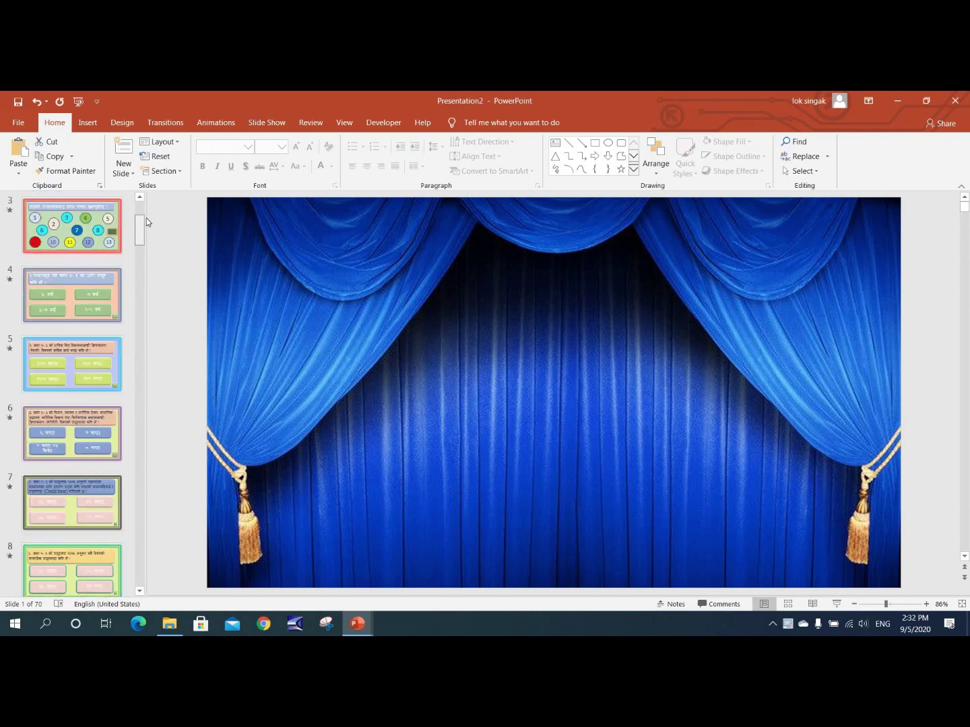
pyautogui.scroll(3, 146, 218)
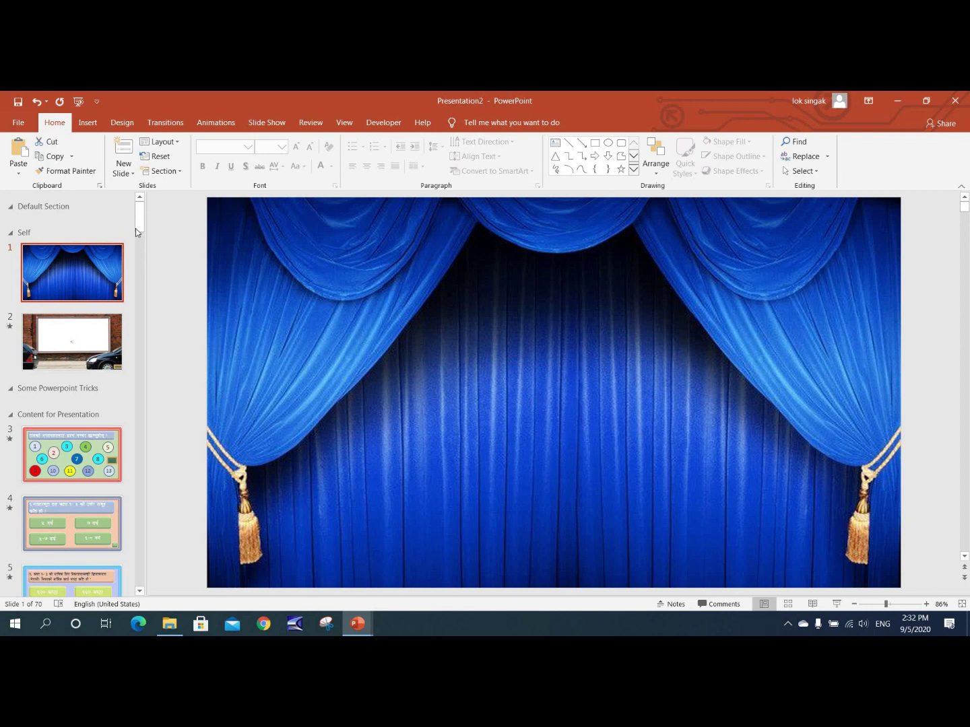
pyautogui.click(19, 124)
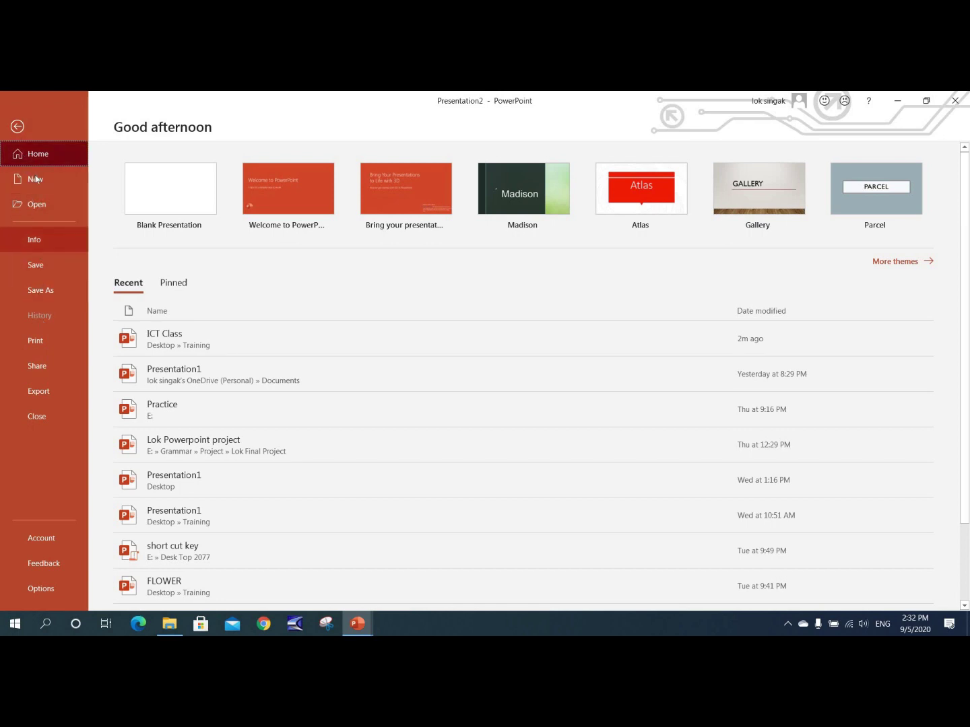
pyautogui.click(39, 266)
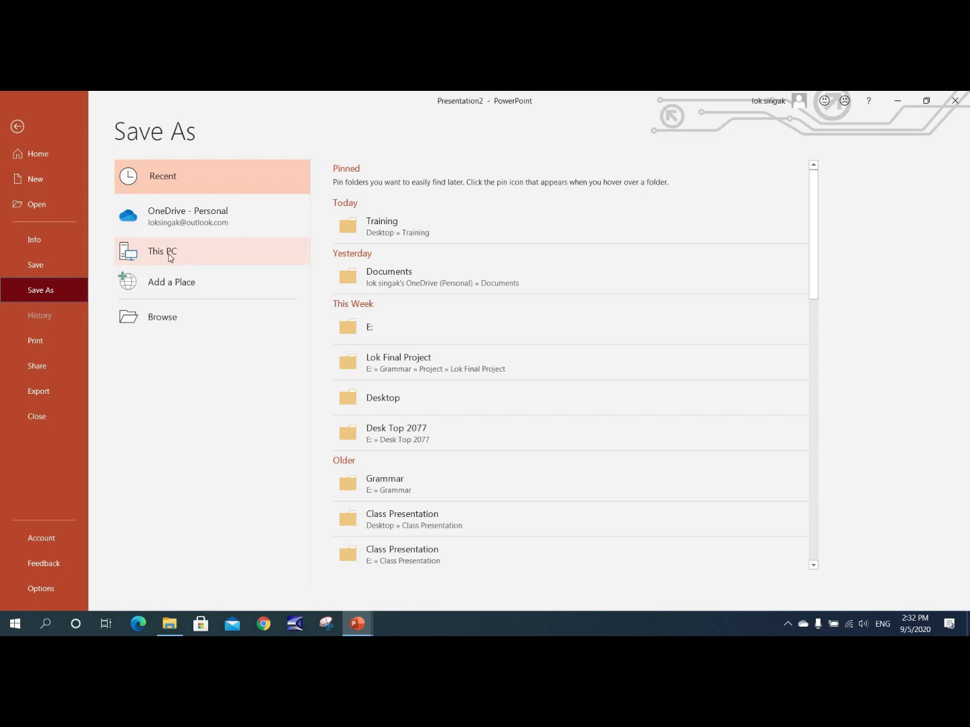
pyautogui.doubleClick(169, 257)
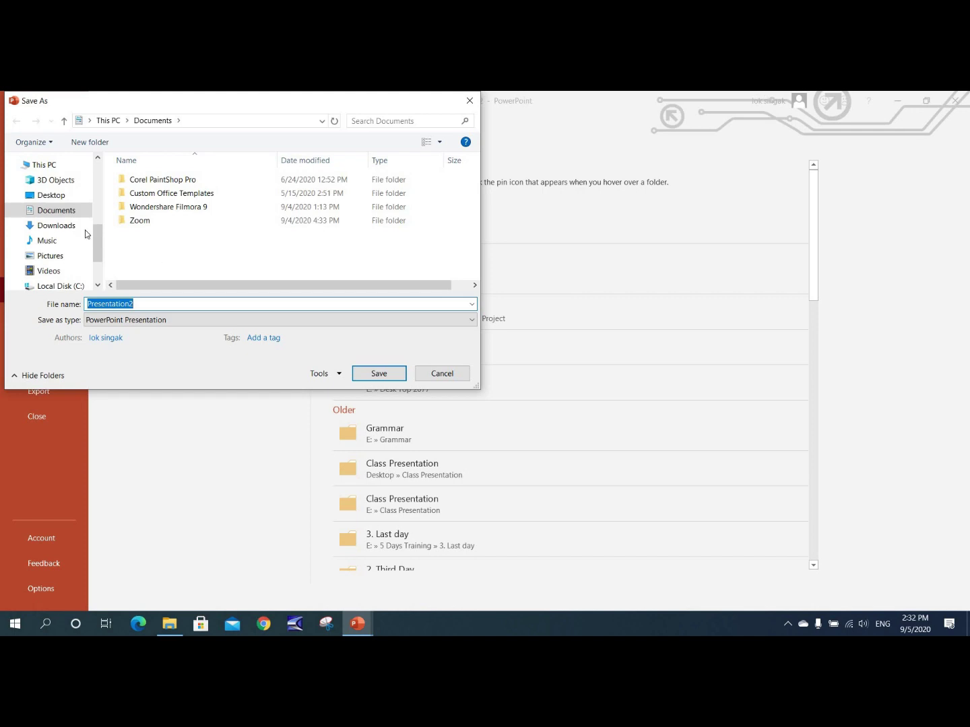
# Set Local Disk (E:) as the location and name the file Practice, keeping PowerPoint Presentation format
pyautogui.moveTo(57, 227)
pyautogui.moveTo(100, 237)
pyautogui.mouseDown()
pyautogui.moveTo(98, 186)
pyautogui.moveTo(103, 269)
pyautogui.mouseUp()
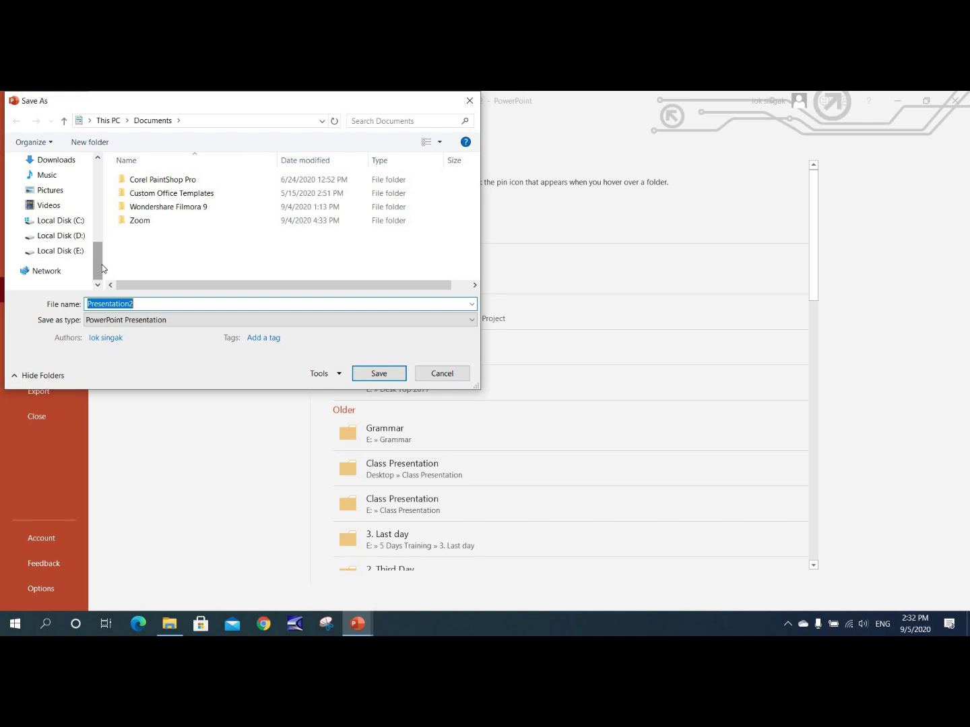
pyautogui.moveTo(61, 252)
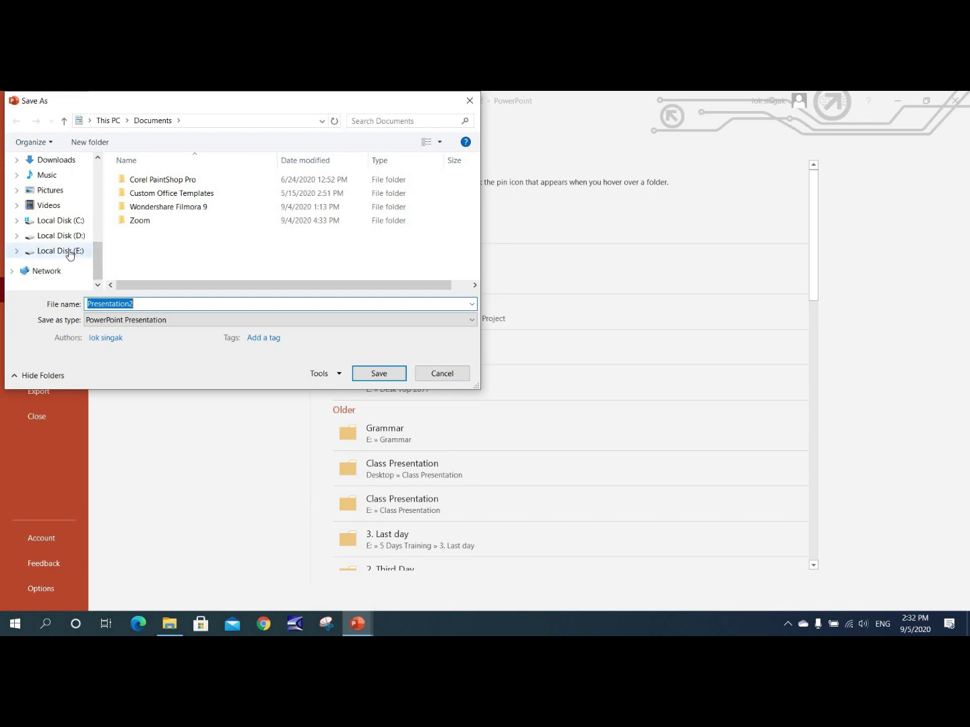
pyautogui.click(70, 254)
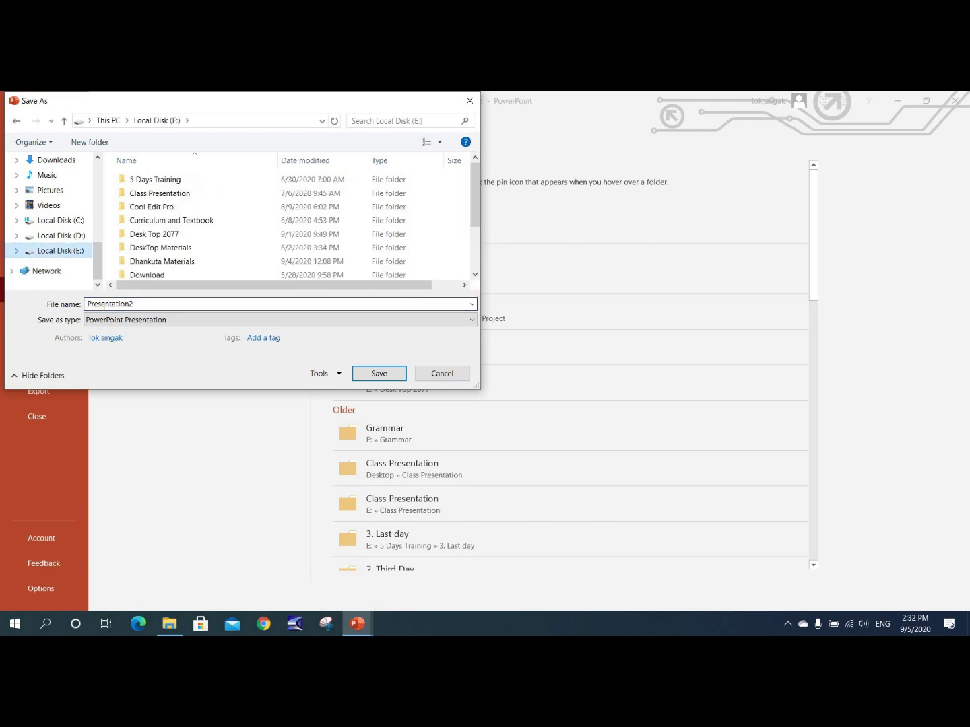
pyautogui.click(140, 305)
pyautogui.doubleClick(140, 306)
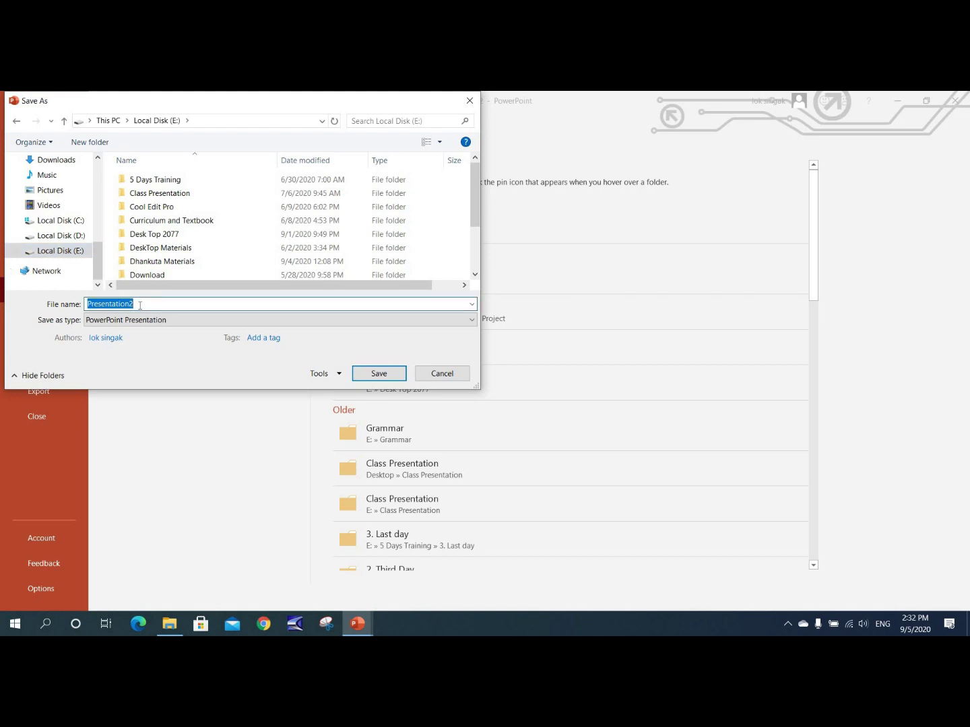
pyautogui.write('Practice')
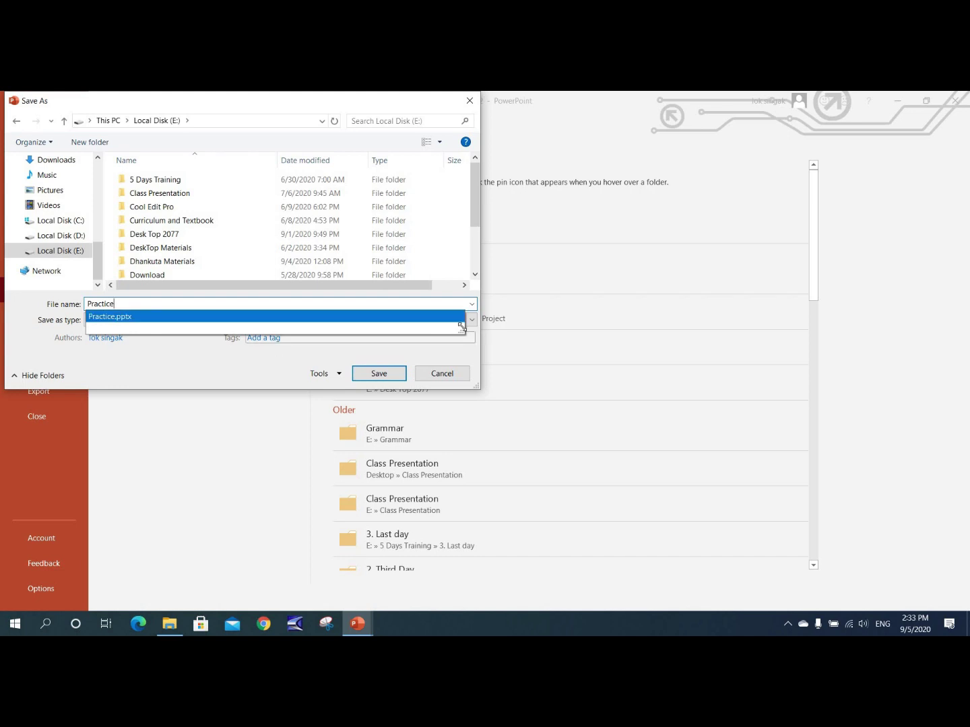
pyautogui.click(472, 321)
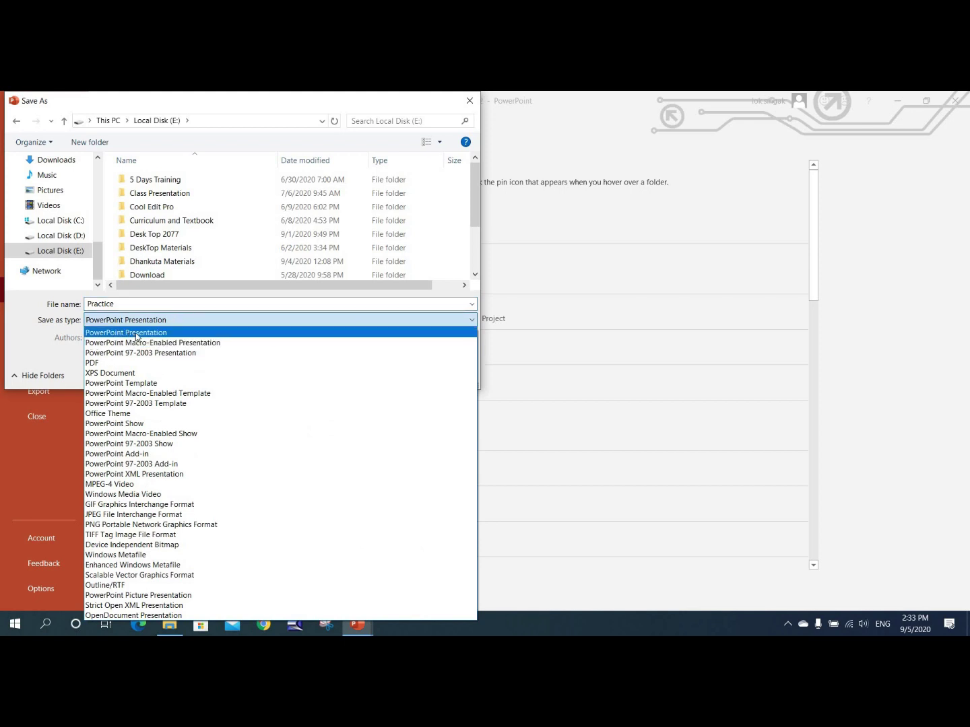
pyautogui.click(244, 332)
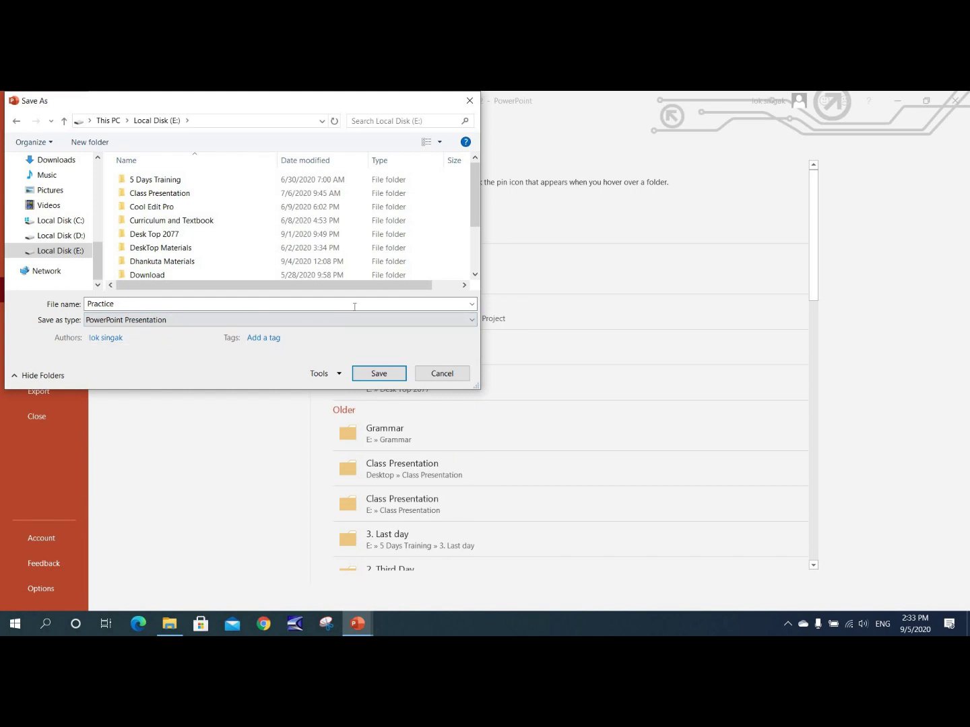
pyautogui.click(377, 302)
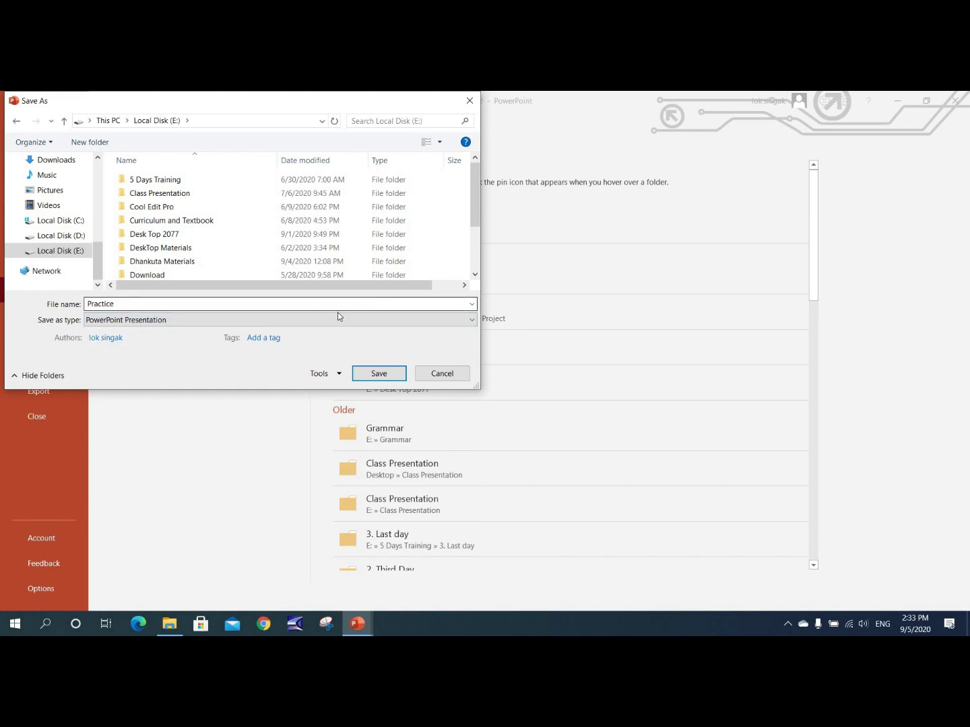
pyautogui.press('Tab')
# Decline replacing the existing Practice.pptx and save the presentation as Practice1 instead
pyautogui.click(375, 369)
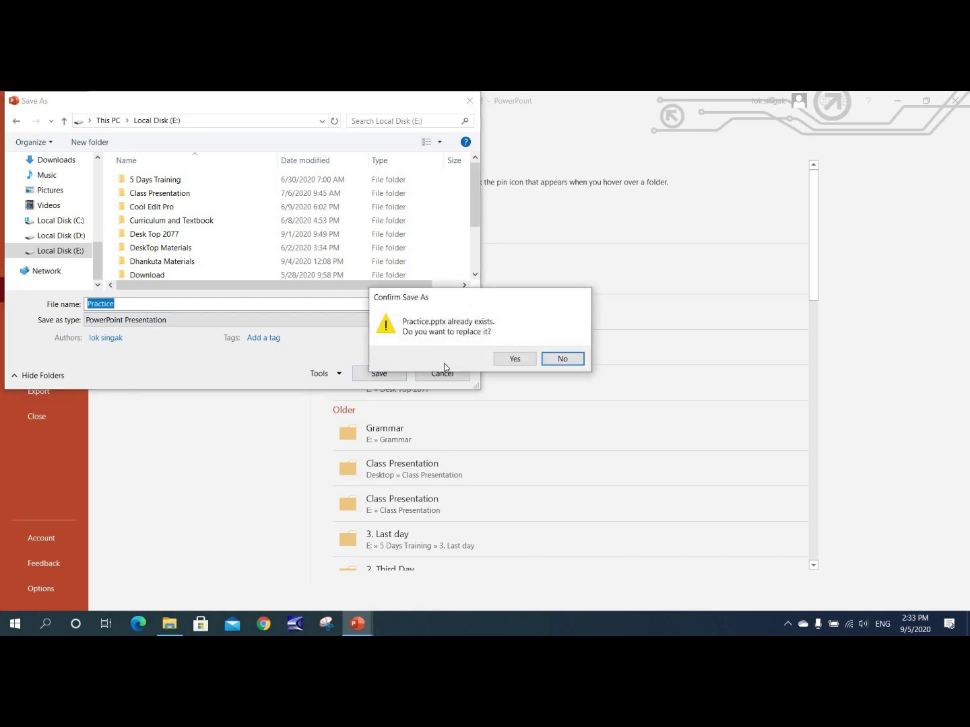
pyautogui.click(577, 358)
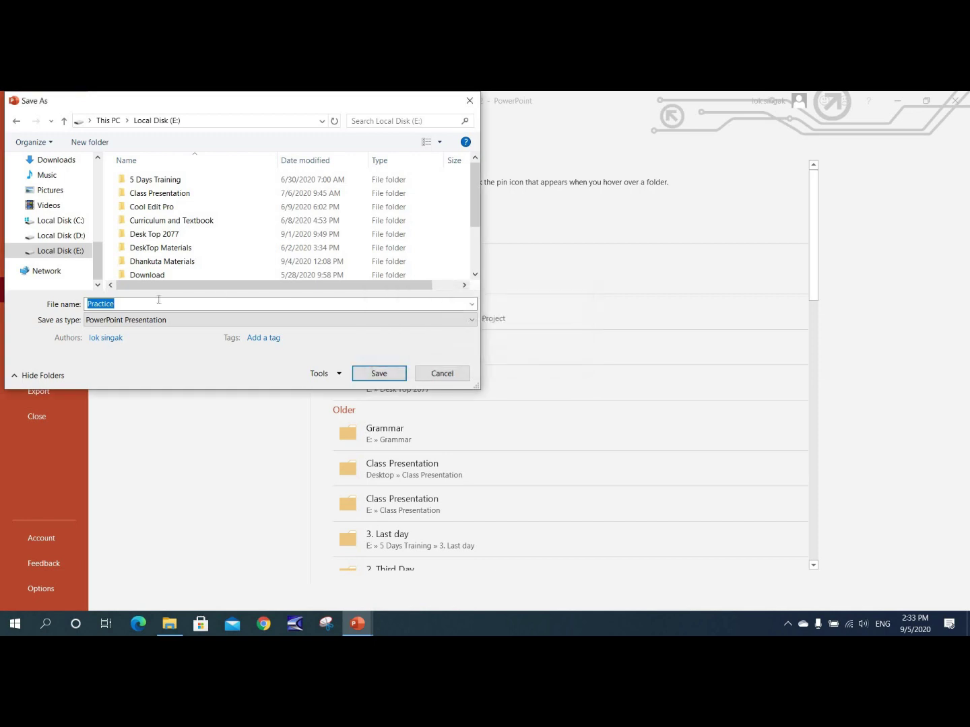
pyautogui.click(116, 305)
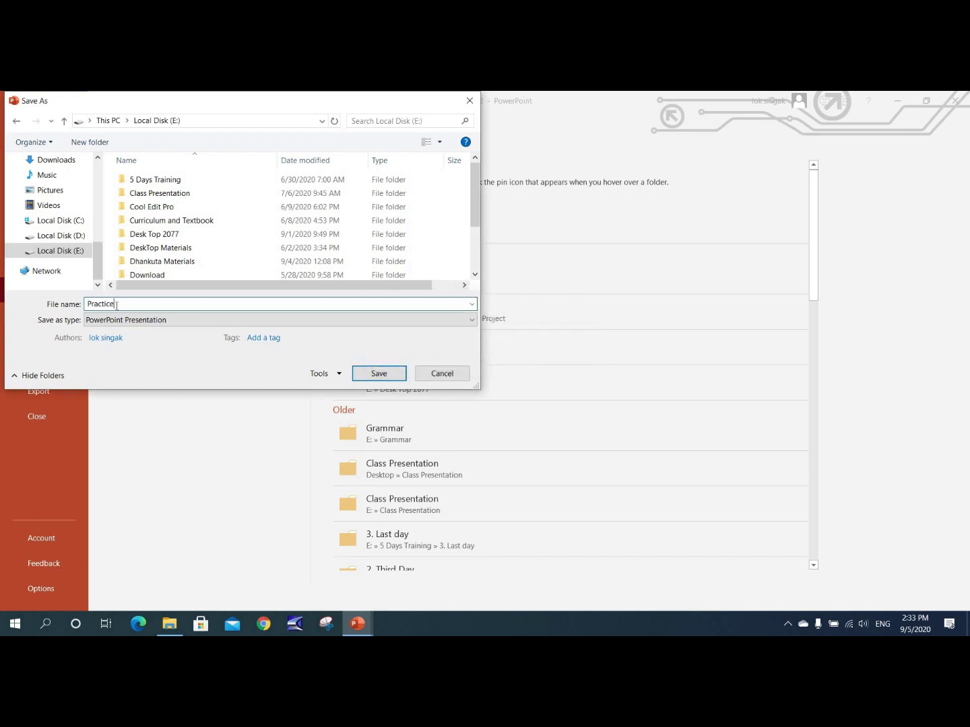
pyautogui.write('1')
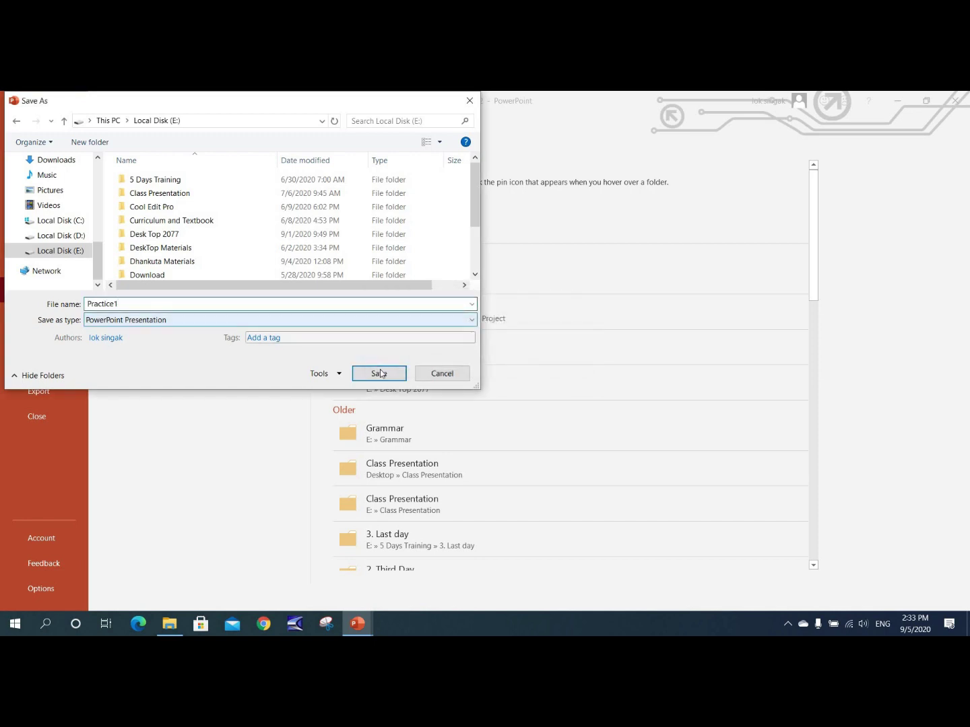
pyautogui.click(380, 374)
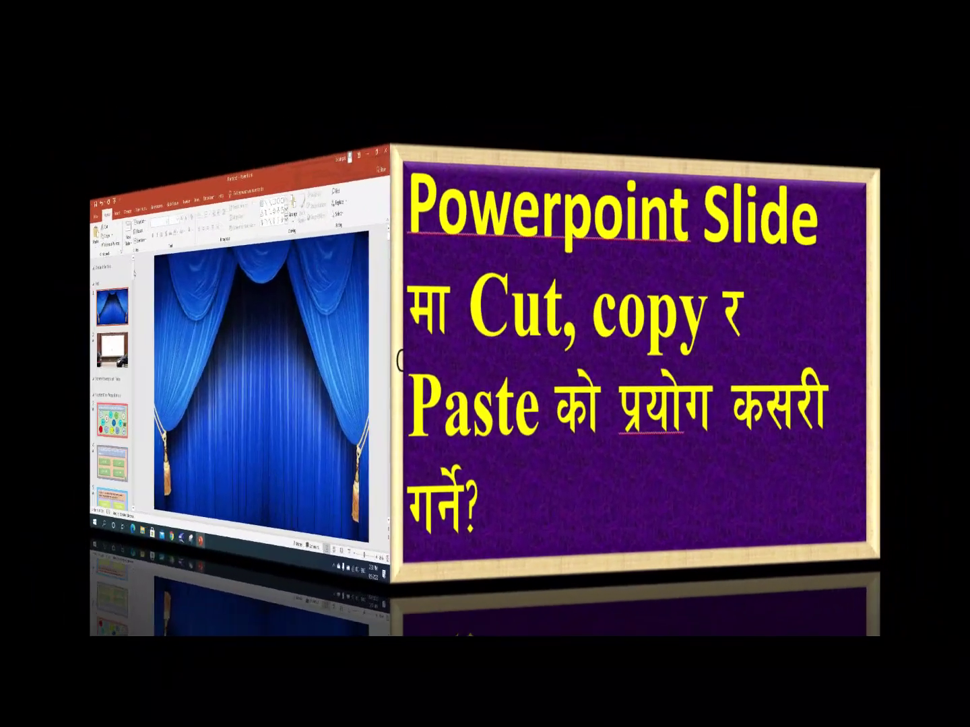
pyautogui.scroll(-3, 155, 371)
pyautogui.scroll(-5, 156, 377)
pyautogui.scroll(-5, 156, 387)
pyautogui.scroll(-4, 157, 397)
pyautogui.scroll(-3, 157, 401)
pyautogui.scroll(-4, 159, 402)
pyautogui.scroll(-4, 158, 433)
pyautogui.scroll(-3, 159, 468)
pyautogui.scroll(-6, 162, 561)
pyautogui.scroll(-7, 161, 565)
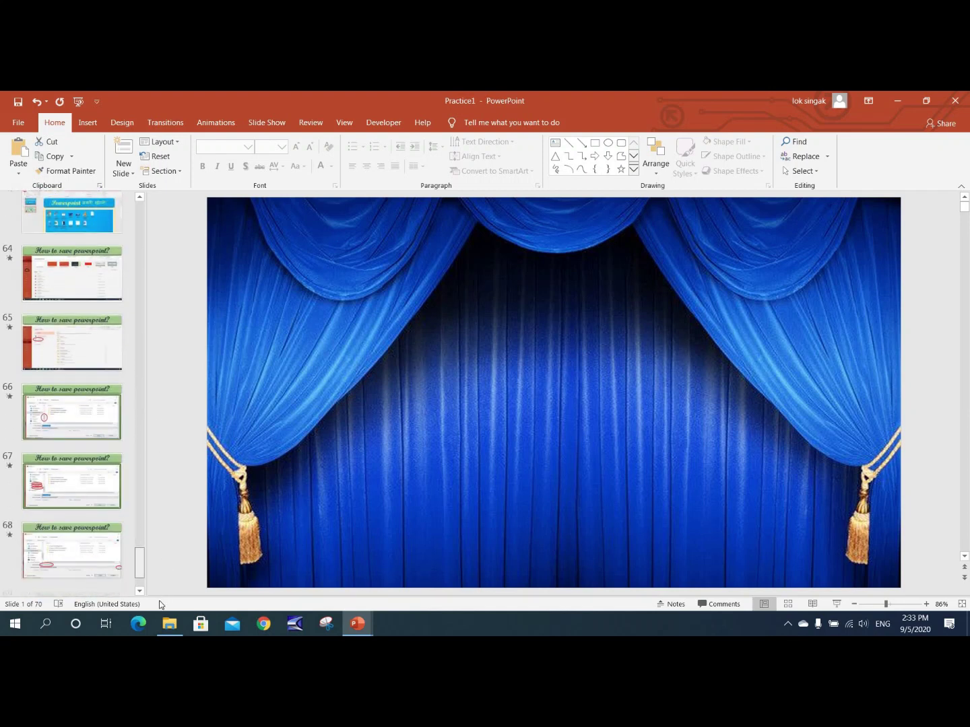
pyautogui.scroll(-6, 162, 565)
# Insert a Two Content layout slide after slide 70, creating slide 71
pyautogui.click(86, 555)
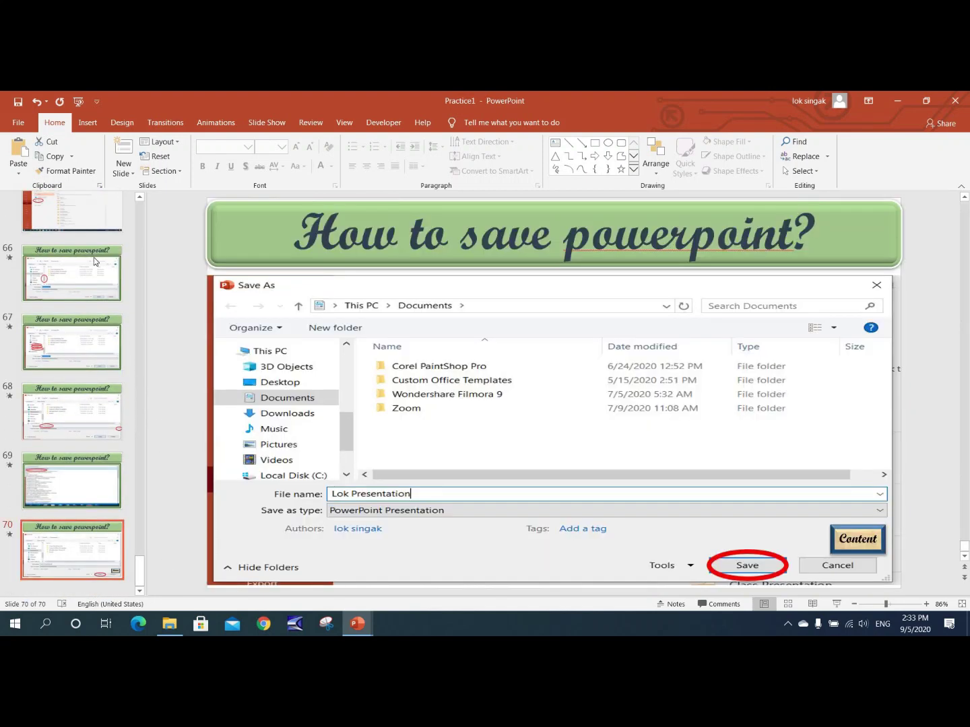
pyautogui.click(124, 173)
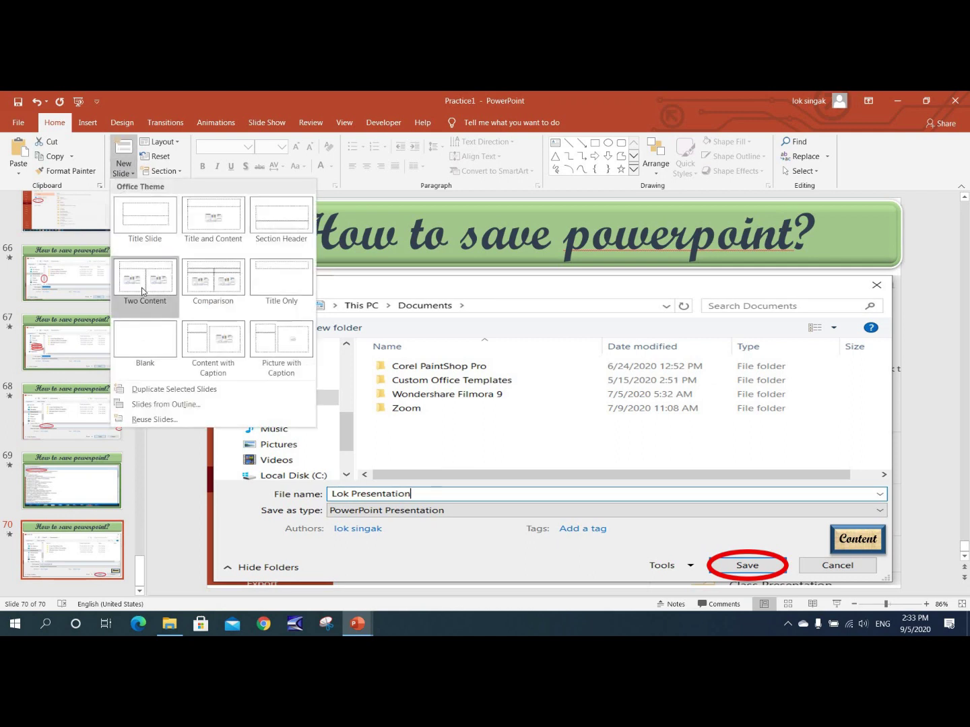
pyautogui.click(159, 283)
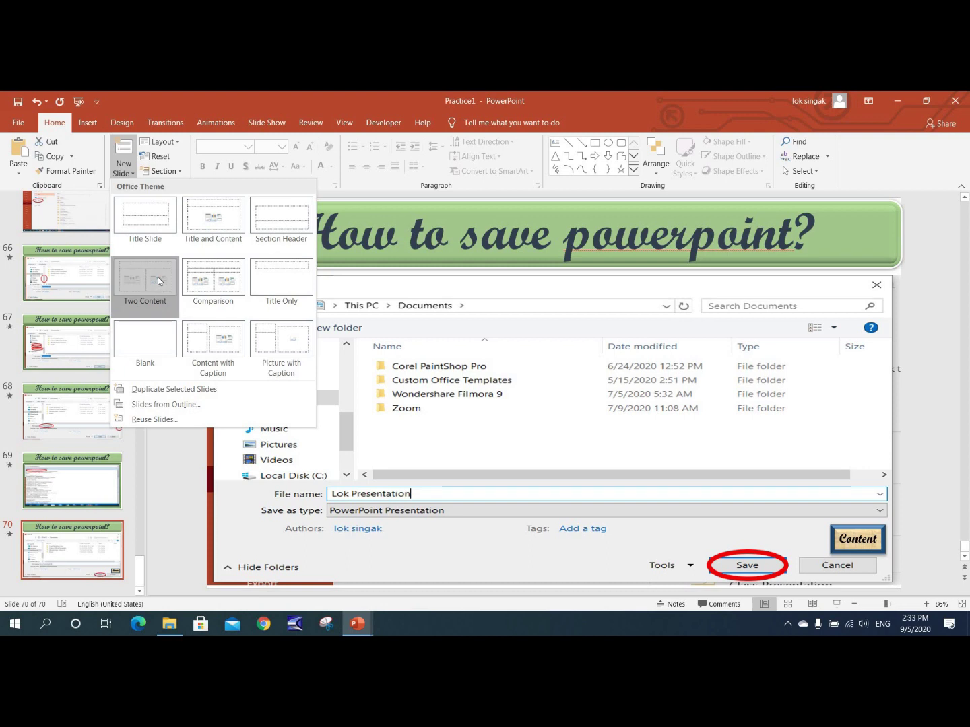
pyautogui.click(368, 262)
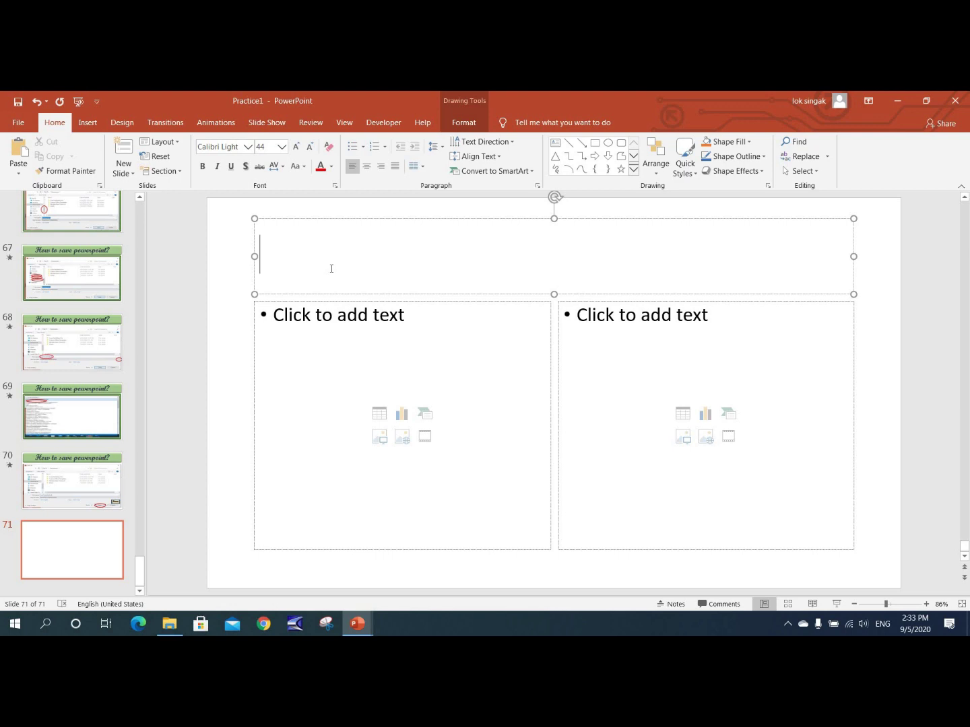
# Title the slide 'Tense' and begin the left box's list with '1. Present Tense'
pyautogui.write('Tense')
pyautogui.click(323, 336)
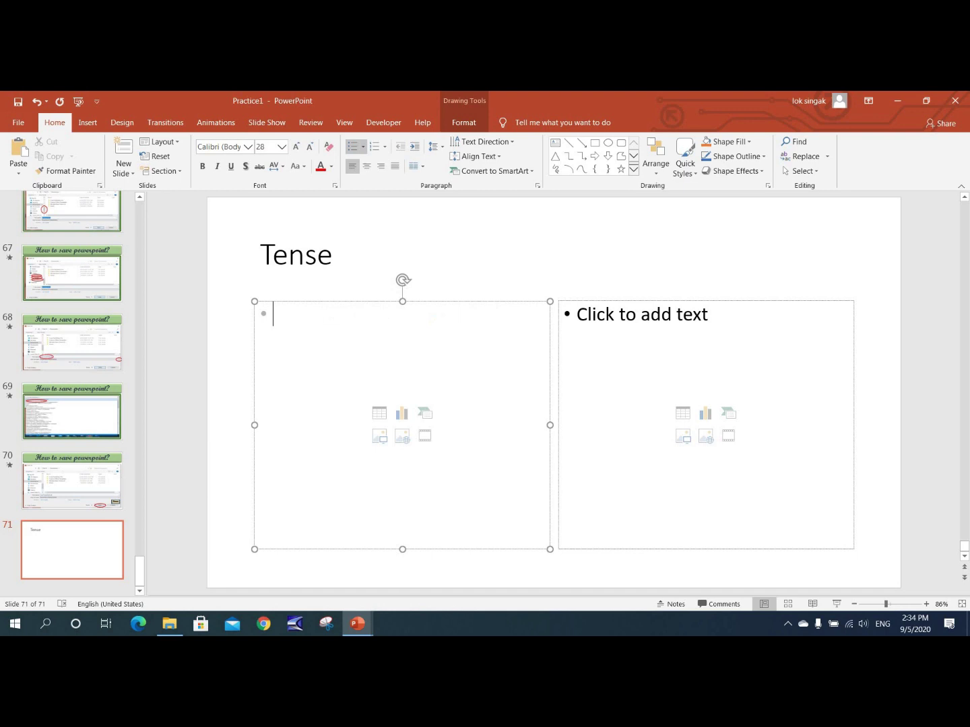
pyautogui.write('1')
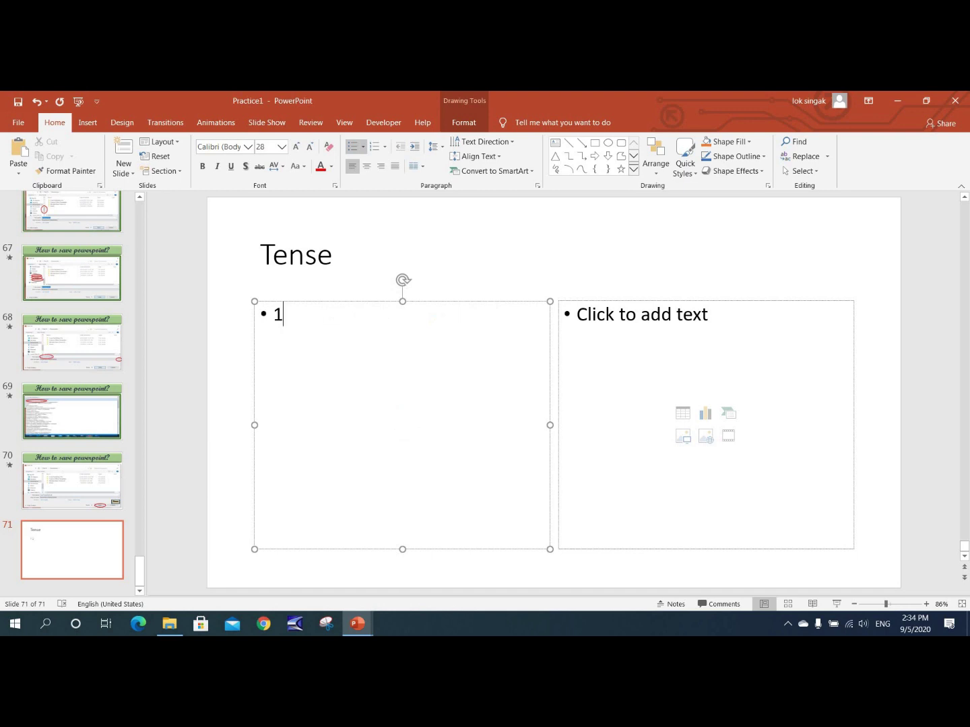
pyautogui.press('BackSpace')
pyautogui.press('BackSpace')
pyautogui.write('1. Present Tense')
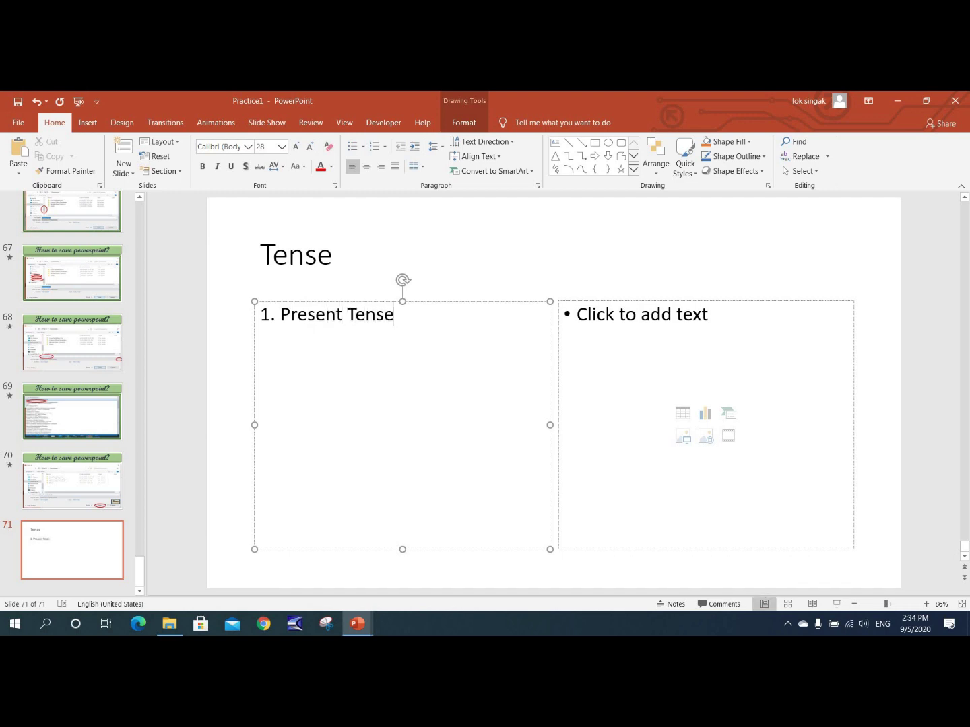
# Add 'Past Tense' and 'Future Tense' as the second and third numbered items
pyautogui.press('Return')
pyautogui.write('Paste')
pyautogui.press('BackSpace')
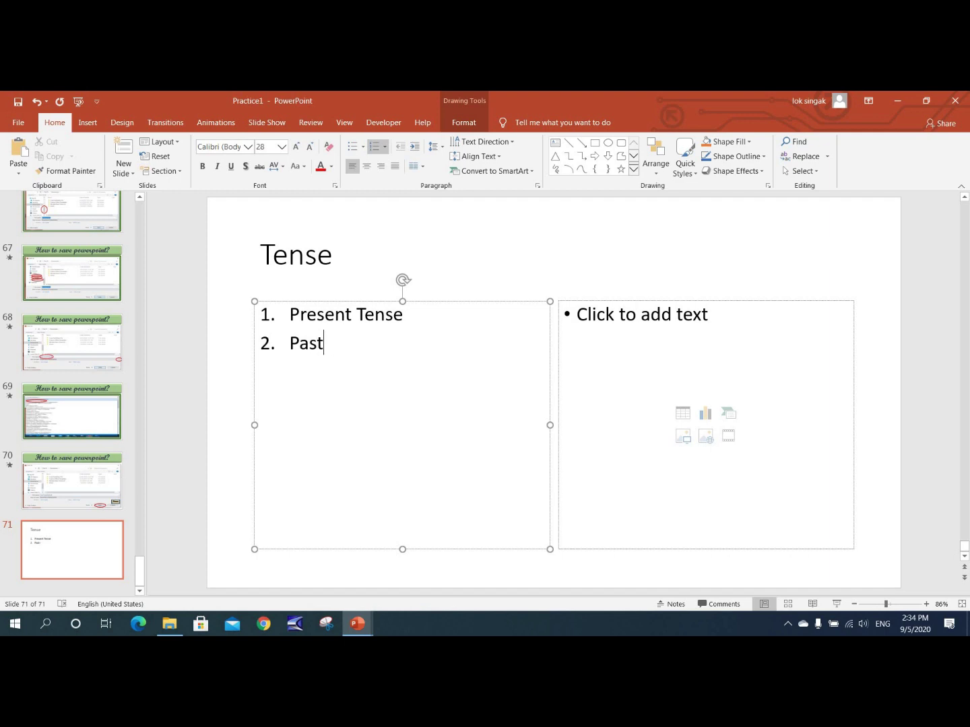
pyautogui.write('Tense')
pyautogui.press('Return')
pyautogui.write('Future Tense')
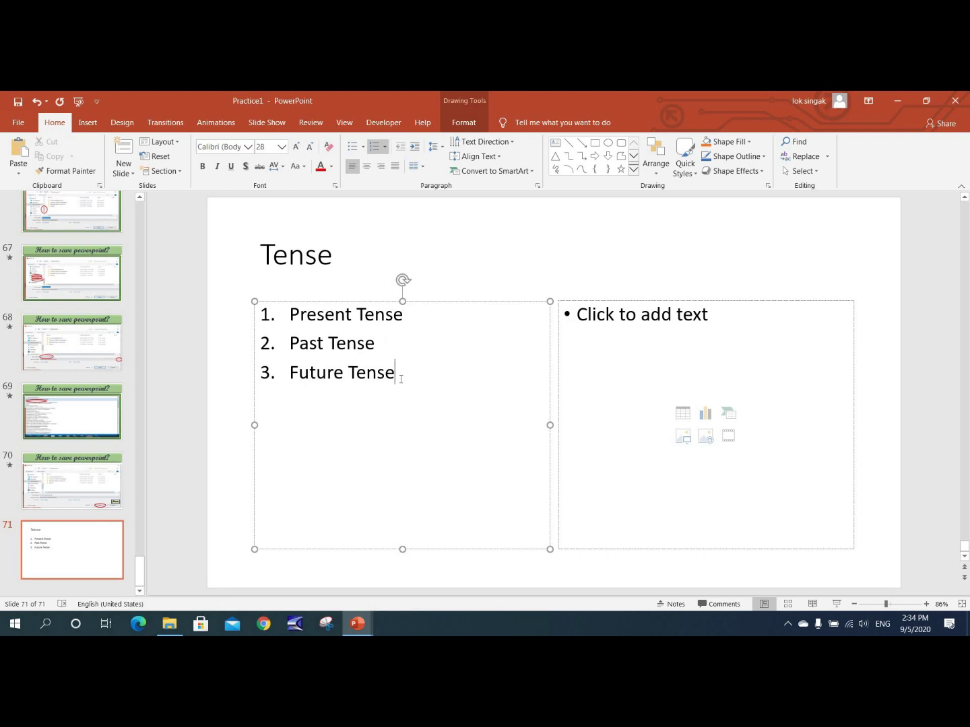
# Copy the Present, Past and Future Tense items from the left box
pyautogui.moveTo(401, 379); pyautogui.dragTo(288, 319)
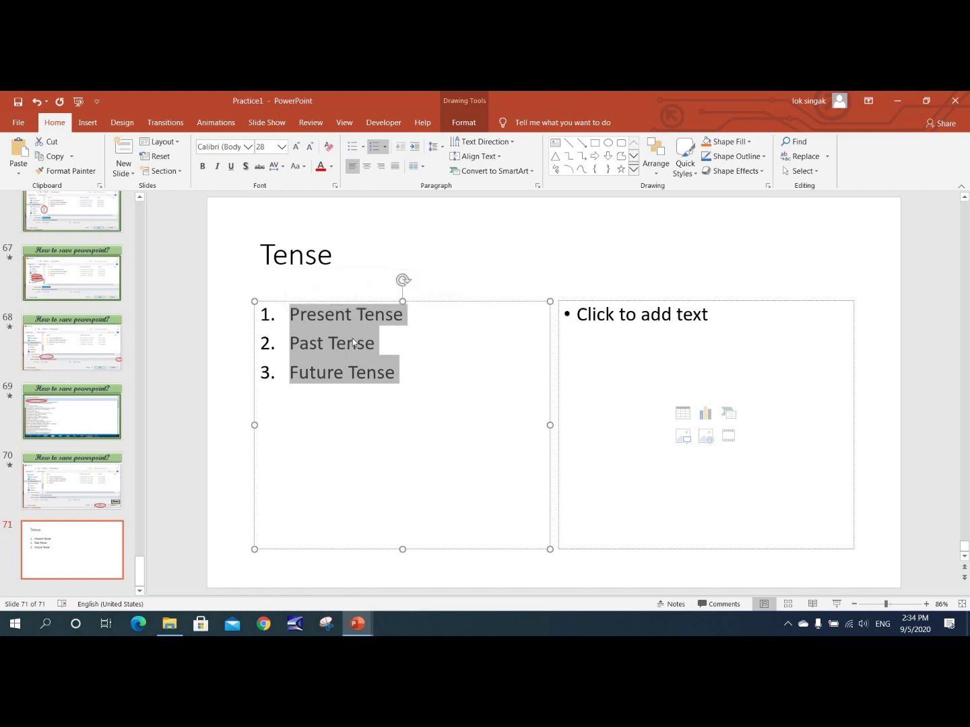
pyautogui.click(56, 158)
pyautogui.click(583, 312)
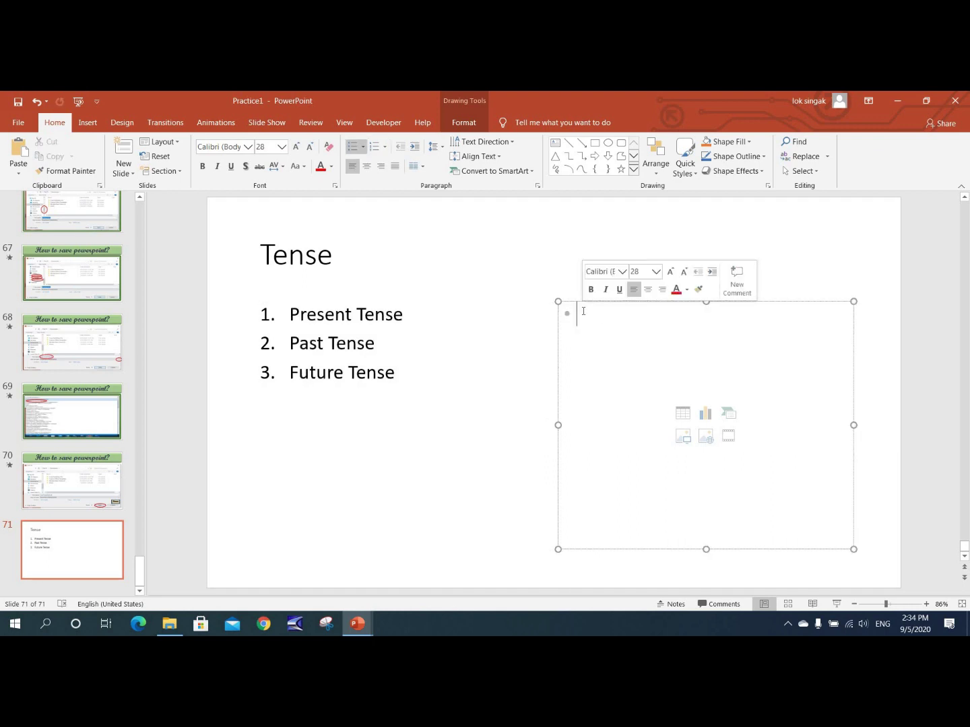
pyautogui.hotkey('ctrl', 'v')
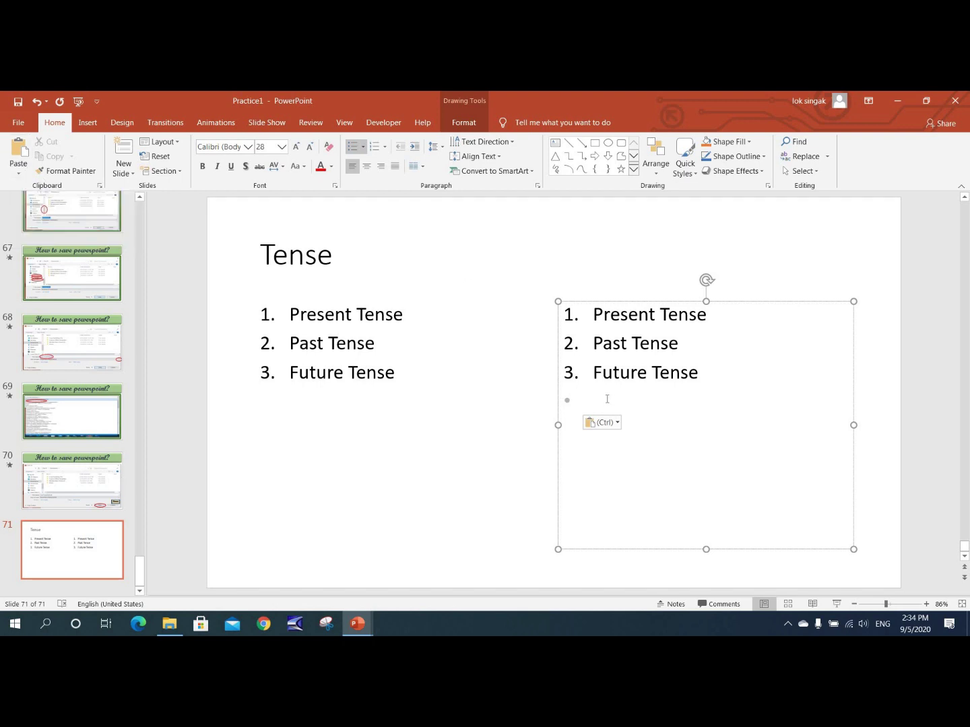
pyautogui.moveTo(564, 359); pyautogui.dragTo(553, 311)
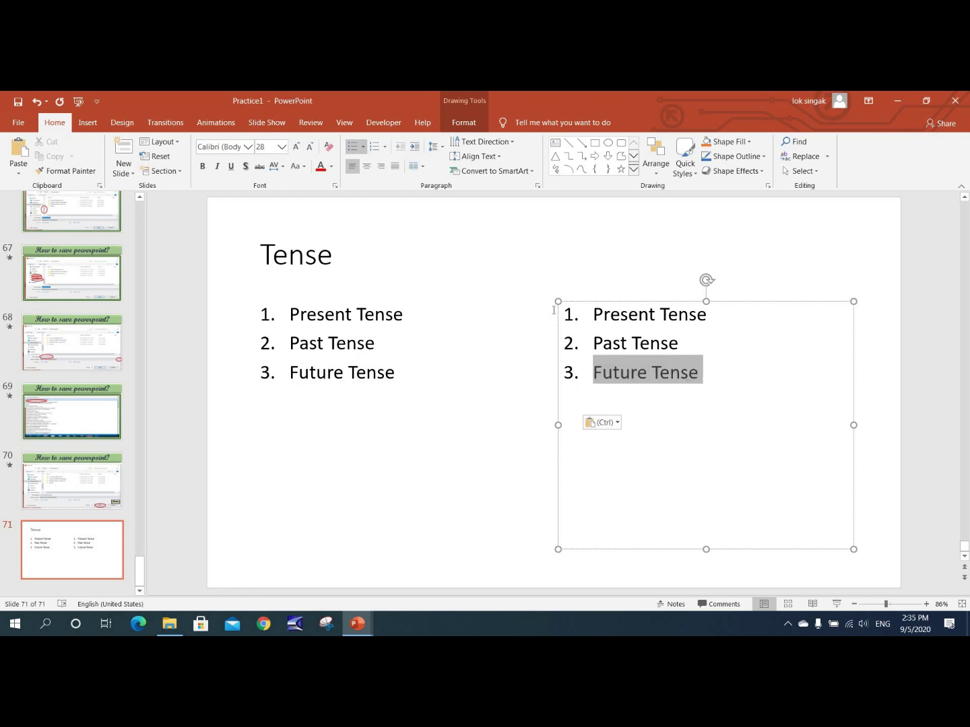
pyautogui.press('Delete')
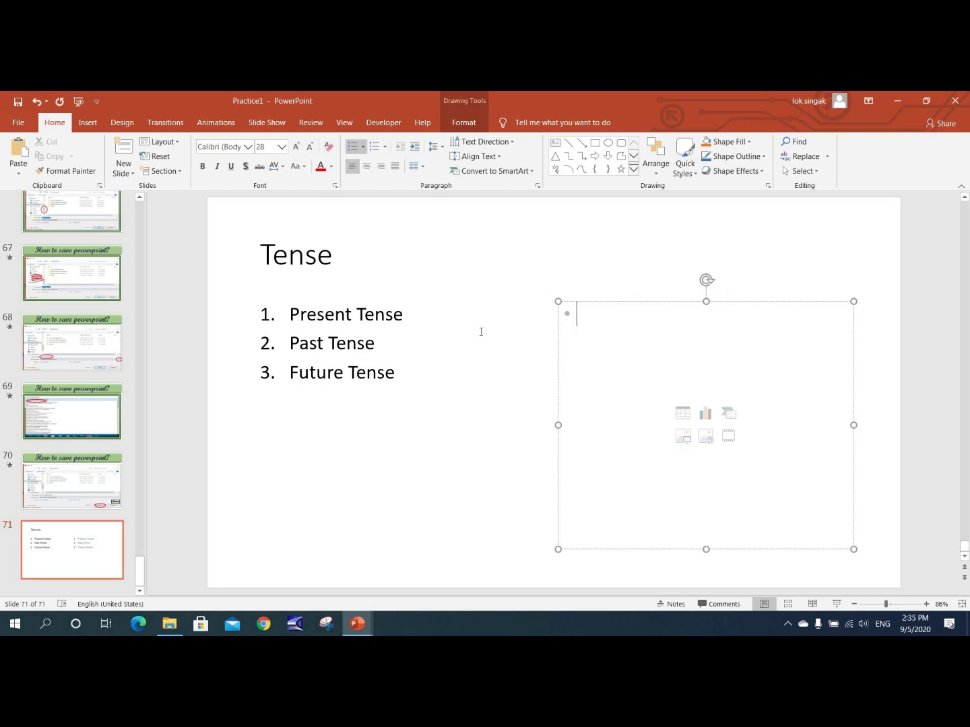
pyautogui.click(403, 371)
pyautogui.moveTo(397, 373); pyautogui.dragTo(289, 373)
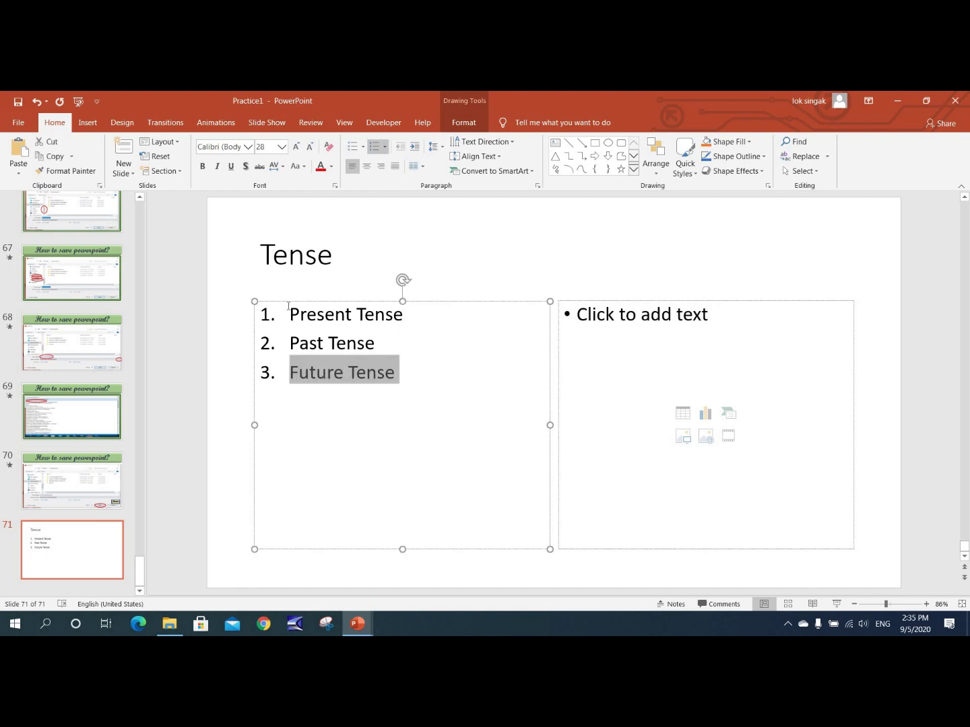
pyautogui.moveTo(287, 306); pyautogui.dragTo(288, 307)
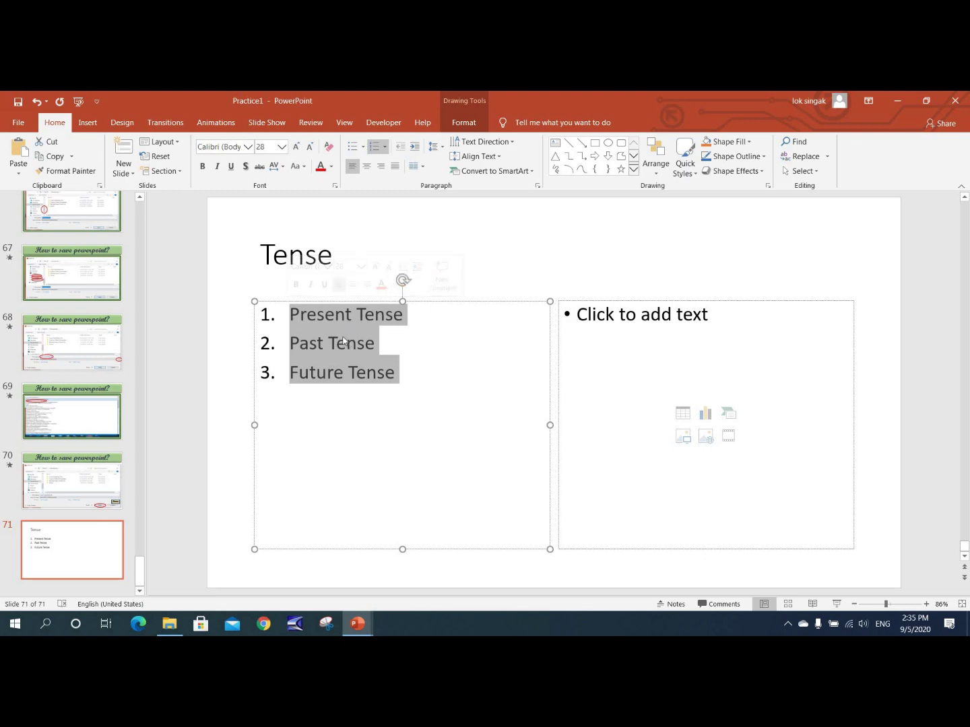
pyautogui.click(53, 143)
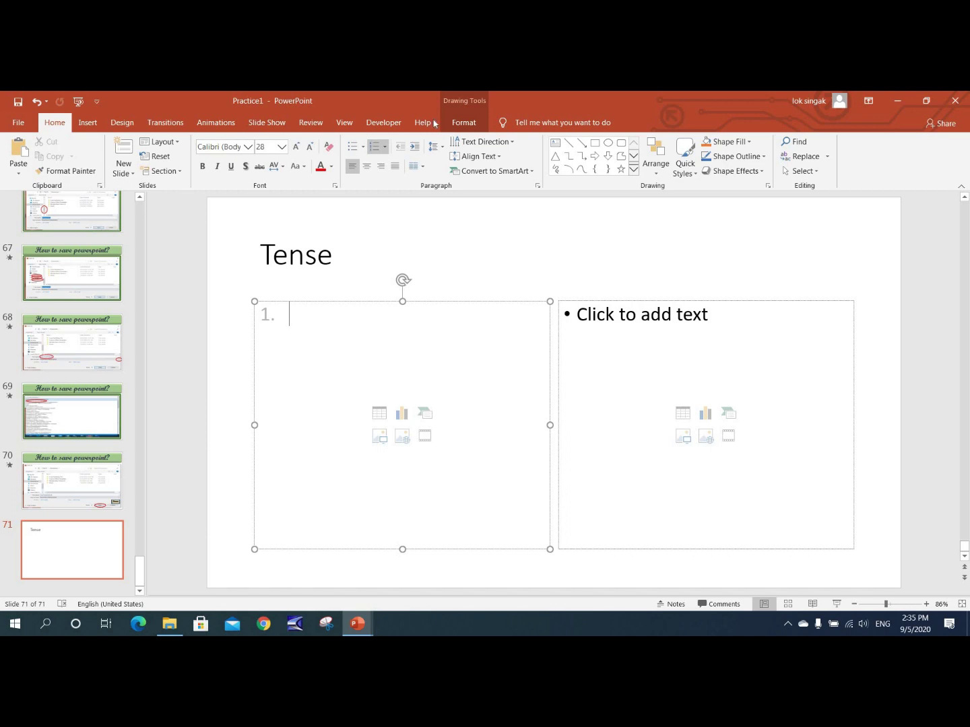
pyautogui.click(583, 313)
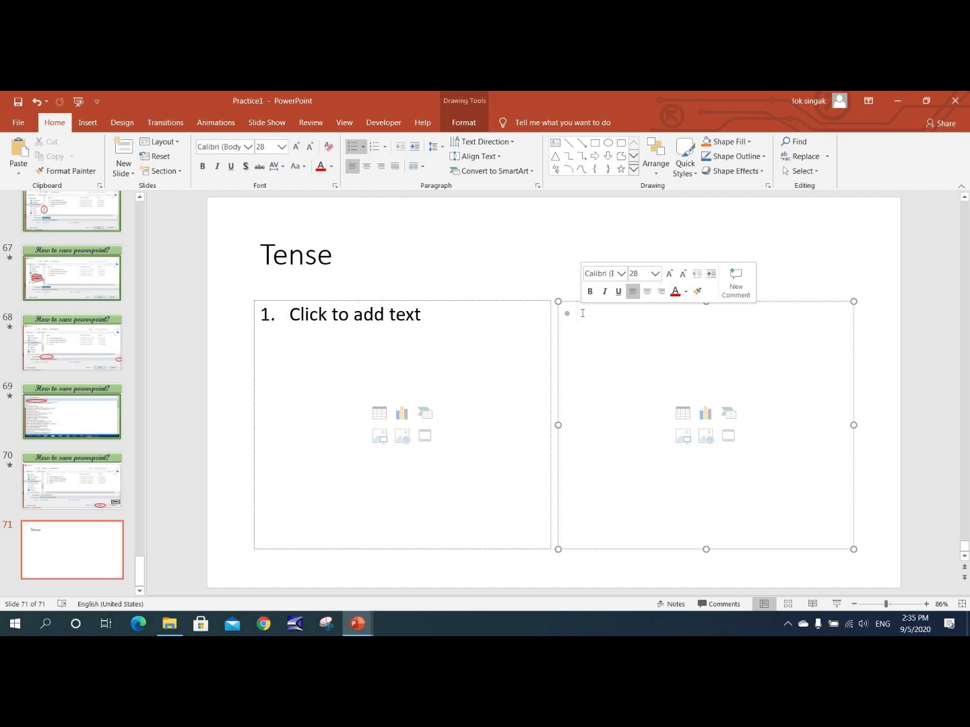
pyautogui.hotkey('ctrl', 'v')
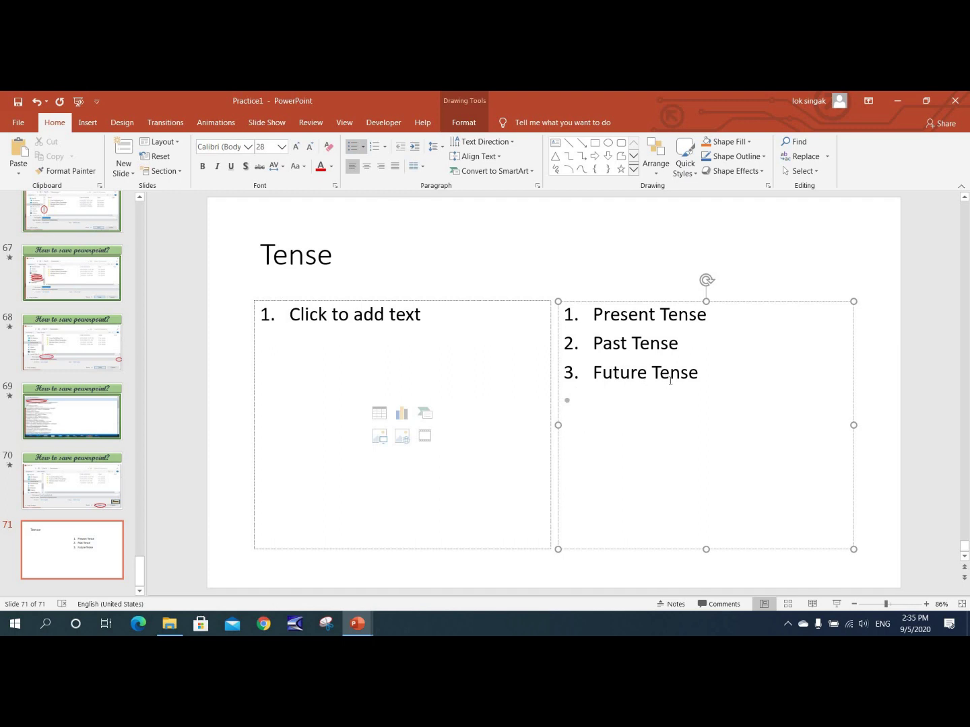
pyautogui.hotkey('ctrl', 'z')
pyautogui.hotkey('ctrl', 'z')
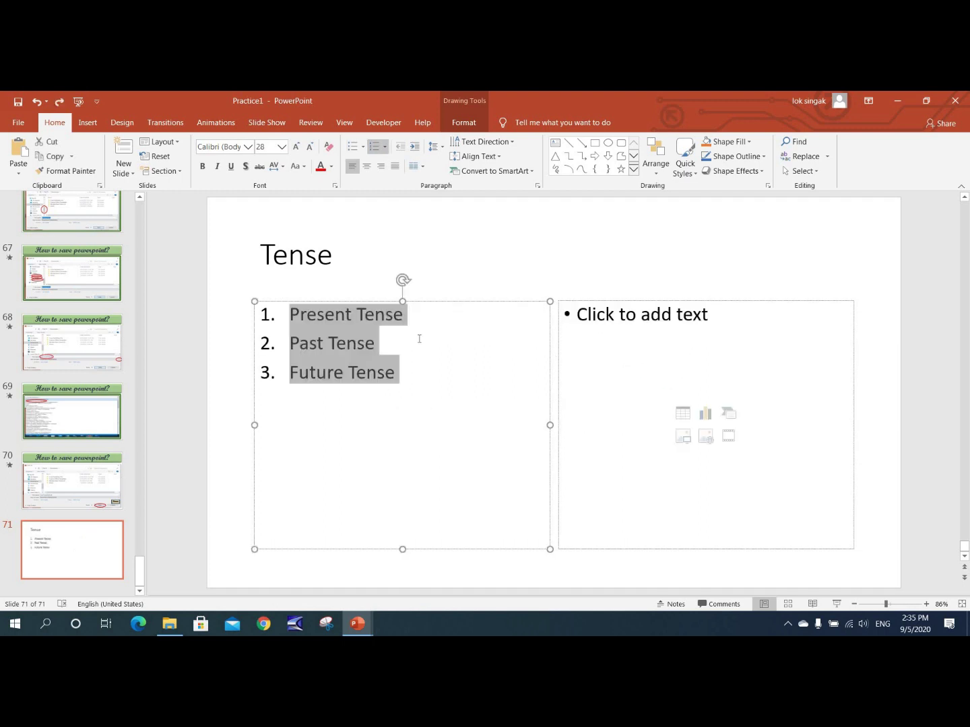
# Make the Present Tense line red and enlarge it to 54 pt
pyautogui.click(388, 340)
pyautogui.click(412, 320)
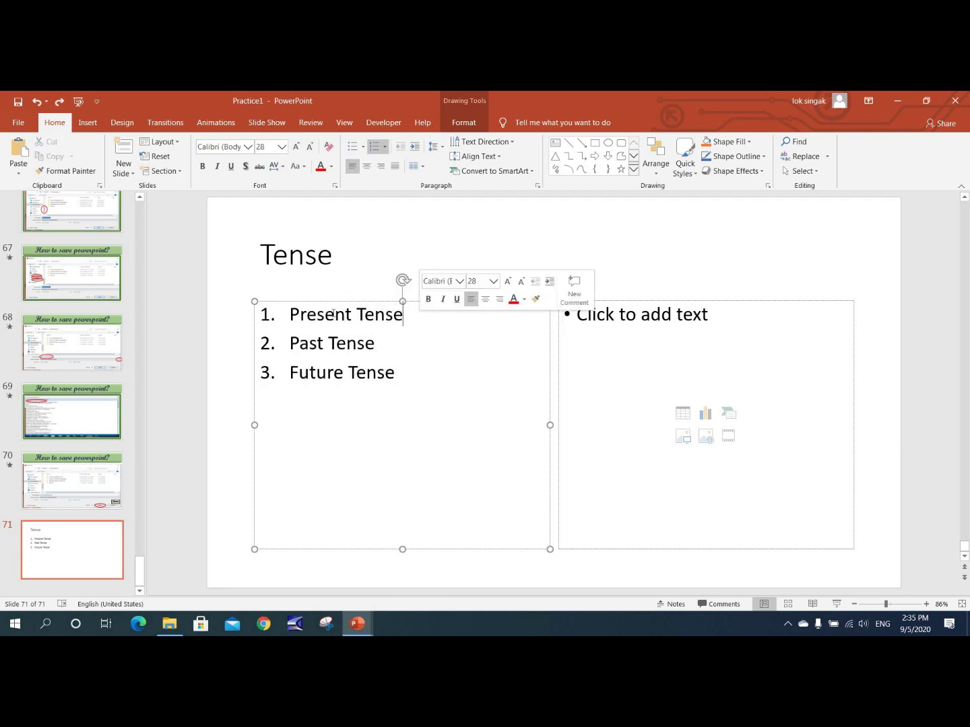
pyautogui.moveTo(419, 318); pyautogui.dragTo(293, 313)
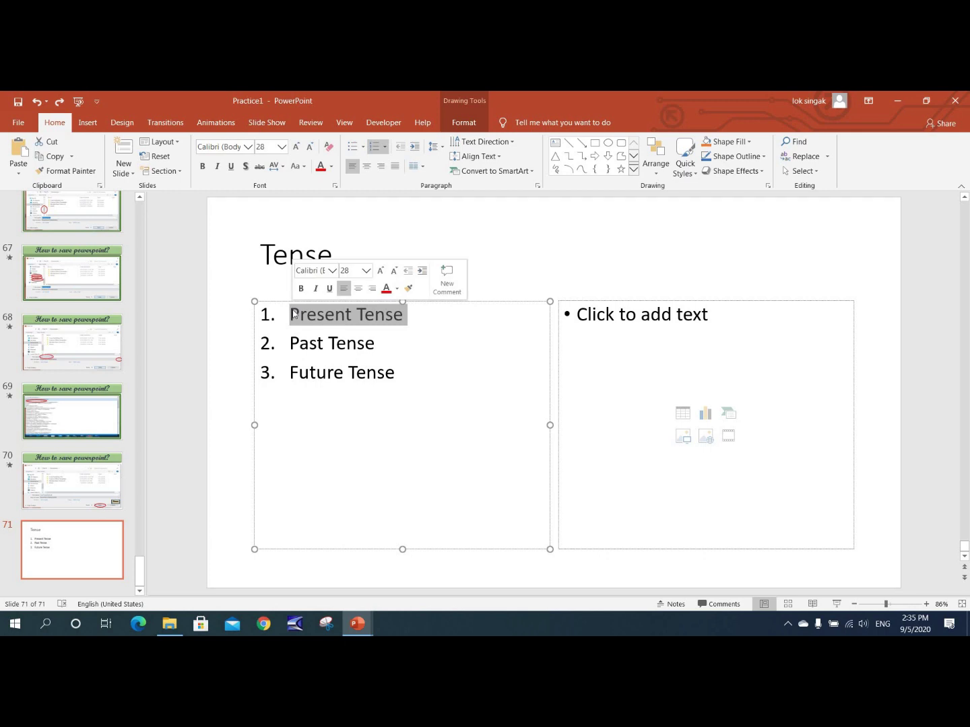
pyautogui.click(386, 289)
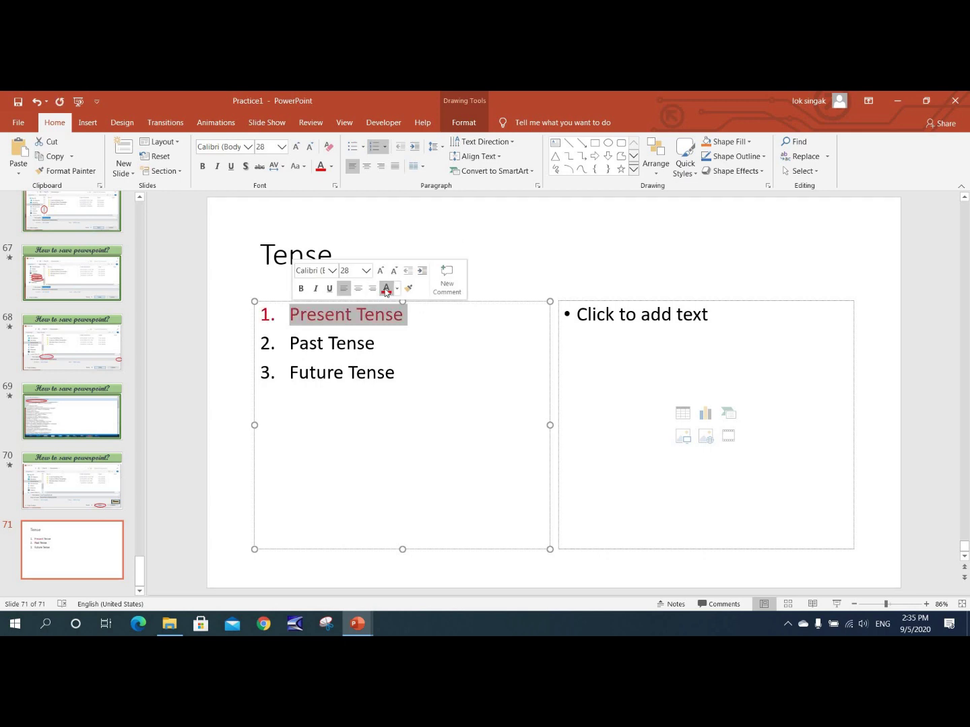
pyautogui.hotkey('ctrl', 'shift', '.')
pyautogui.hotkey('ctrl', 'shift', '.')
pyautogui.hotkey('ctrl', 'shift', '.')
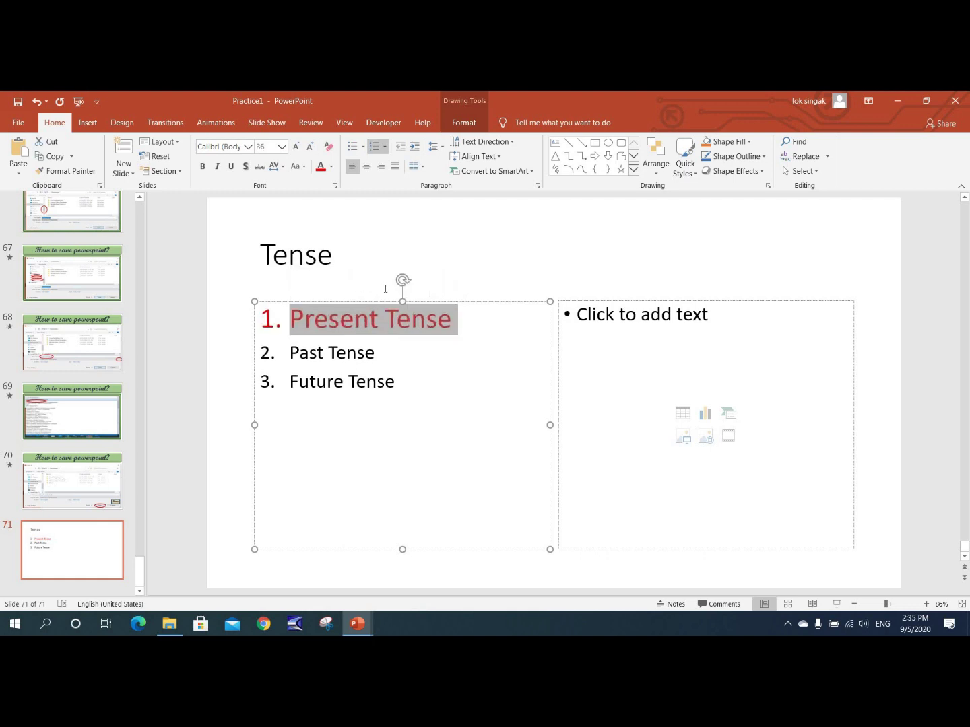
pyautogui.hotkey('ctrl', 'shift', '.')
pyautogui.hotkey('ctrl', 'shift', '.')
pyautogui.hotkey('ctrl', 'shift', '.')
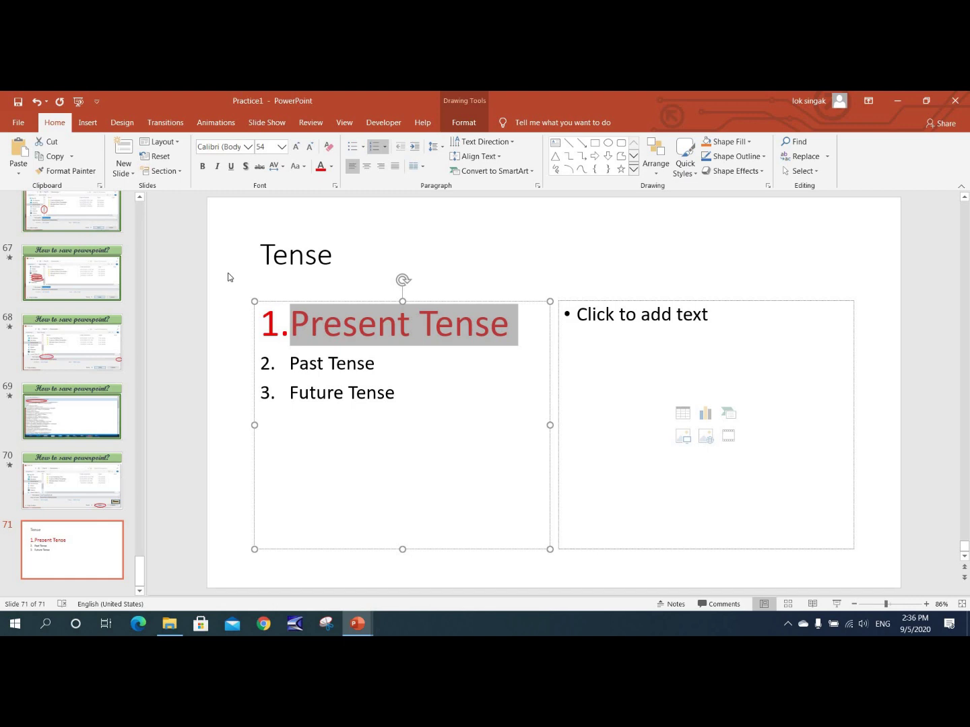
# Apply the red 54 pt formatting to Past Tense and Future Tense with Format Painter
pyautogui.click(64, 172)
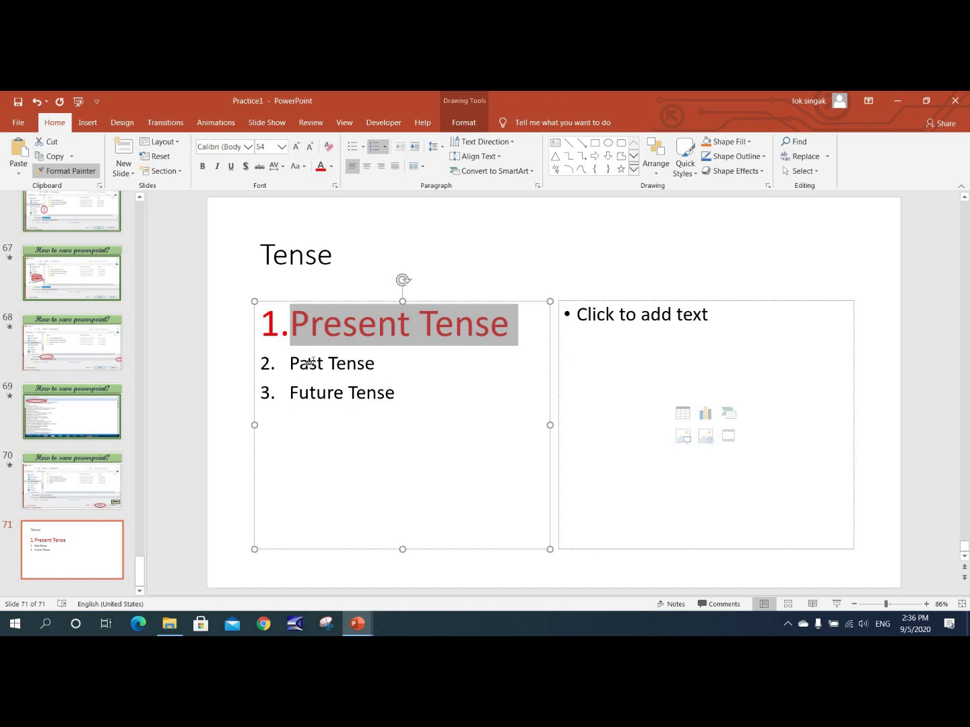
pyautogui.click(310, 361)
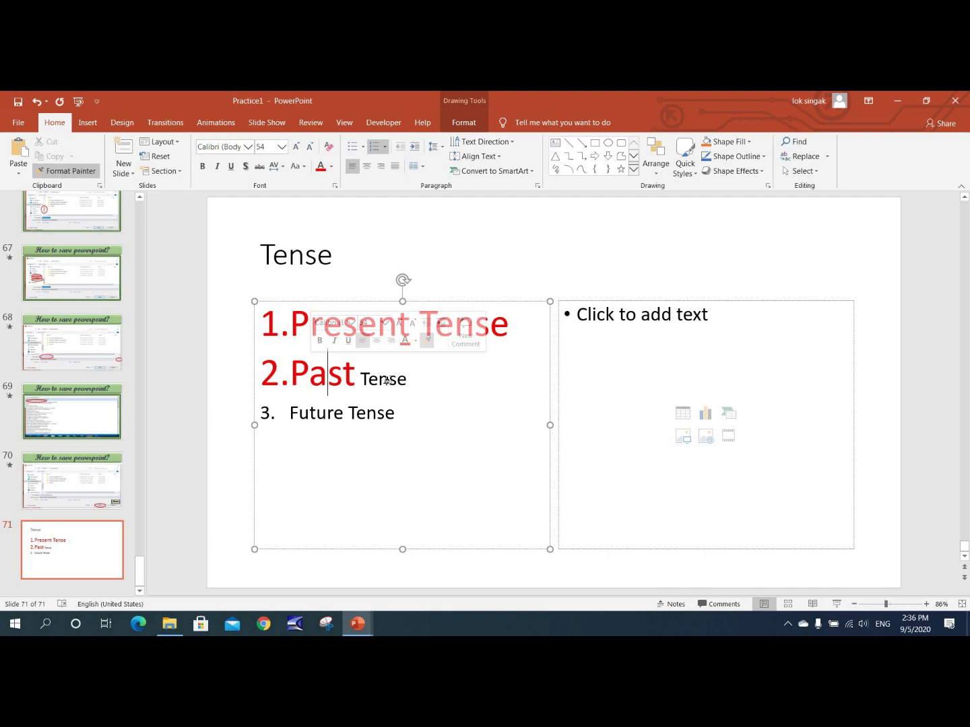
pyautogui.click(384, 380)
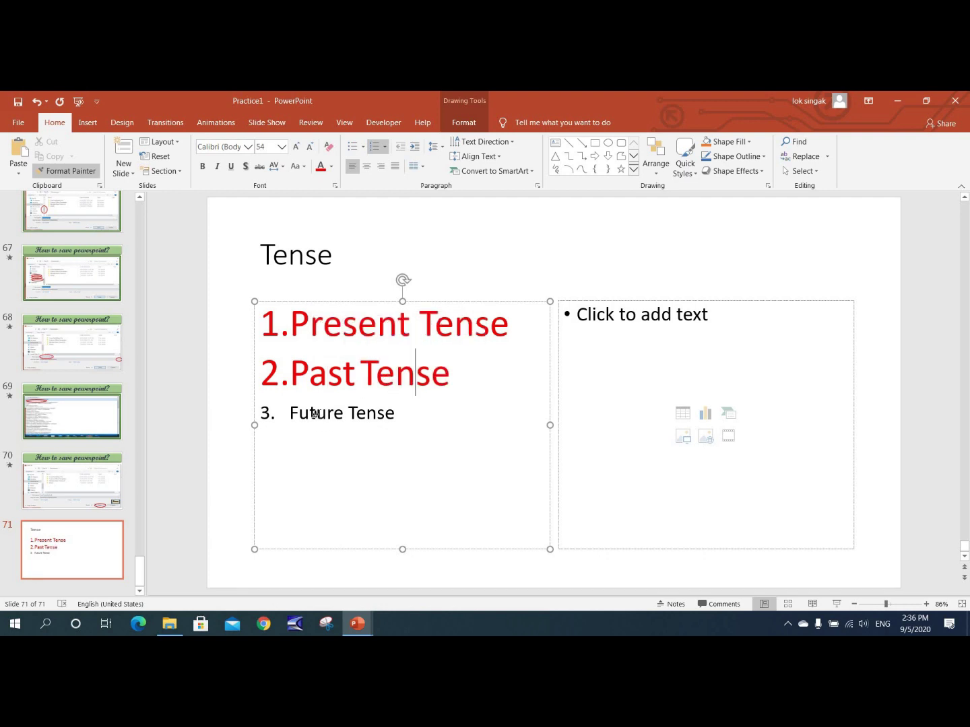
pyautogui.click(317, 414)
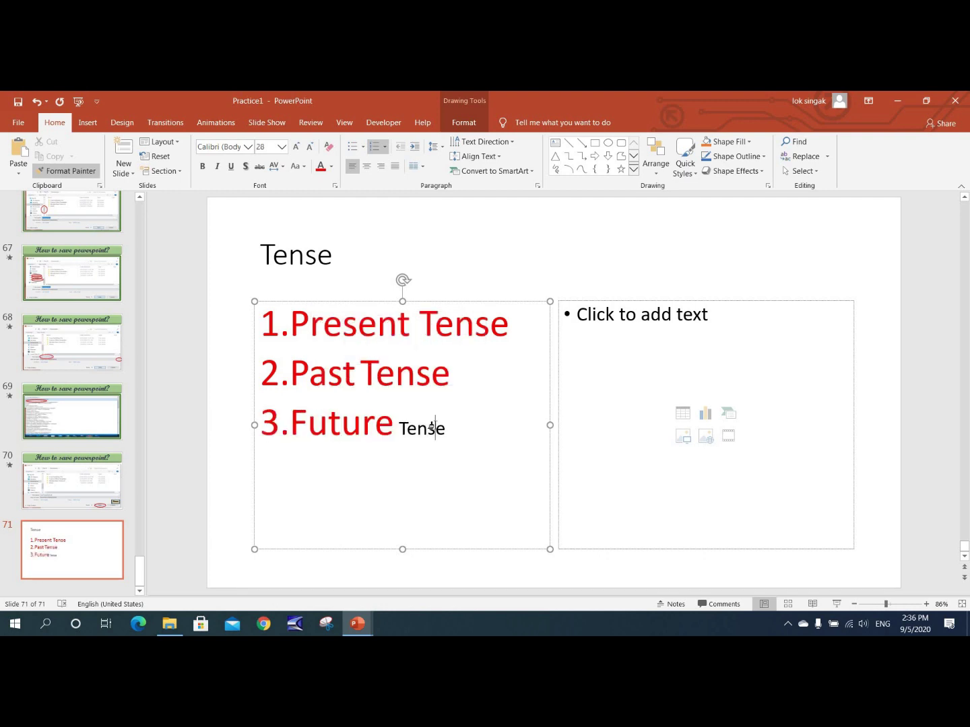
pyautogui.click(432, 426)
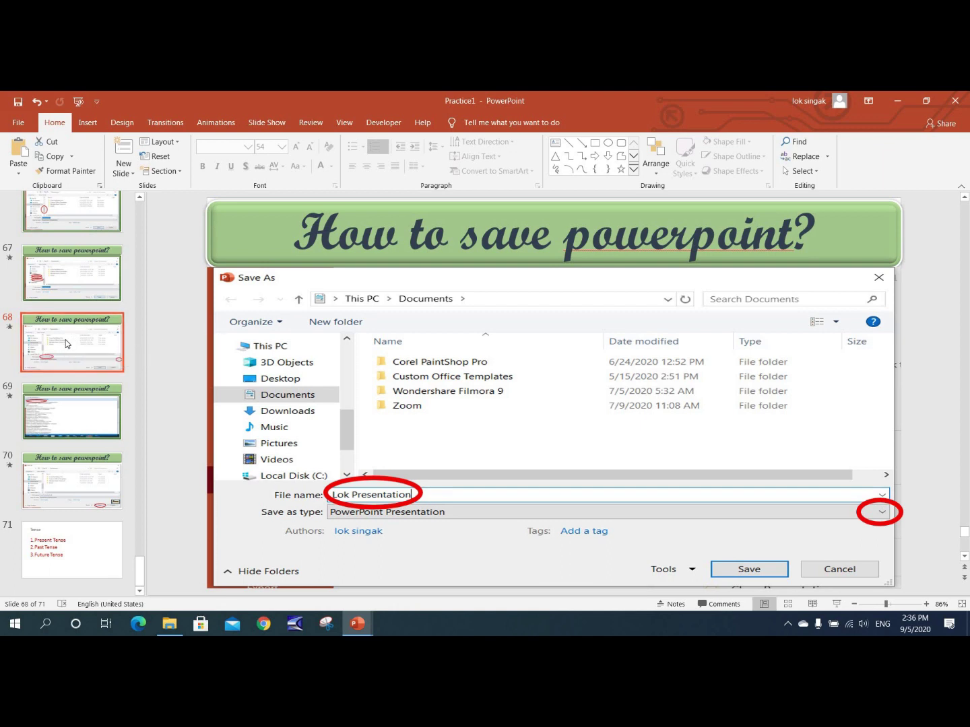
# Add a new section starting at slide 68 and name it Section1
pyautogui.click(178, 171)
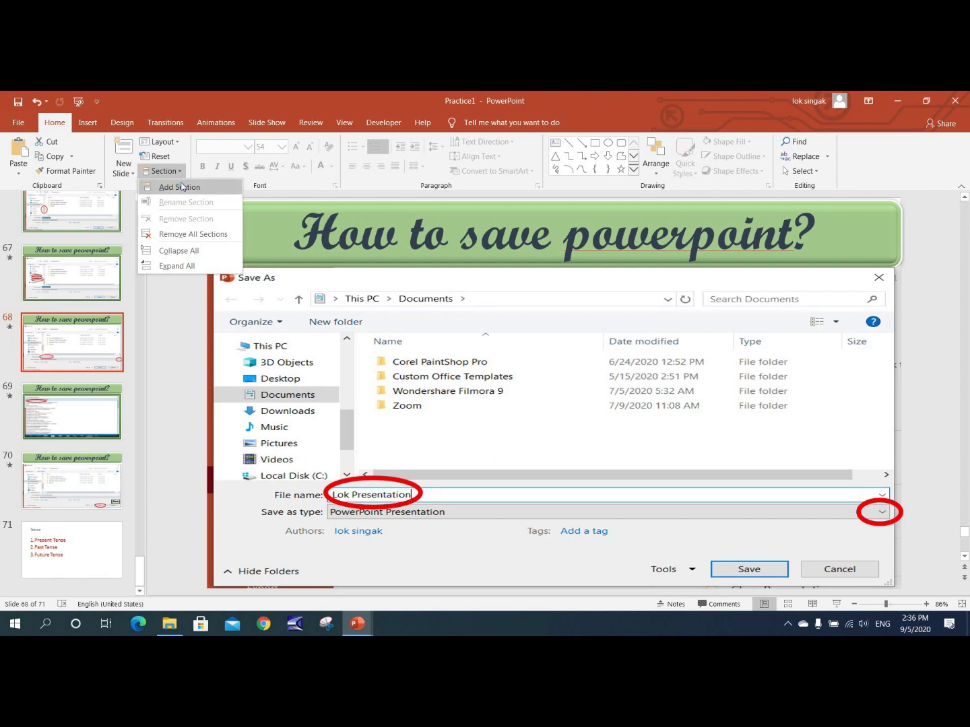
pyautogui.click(179, 187)
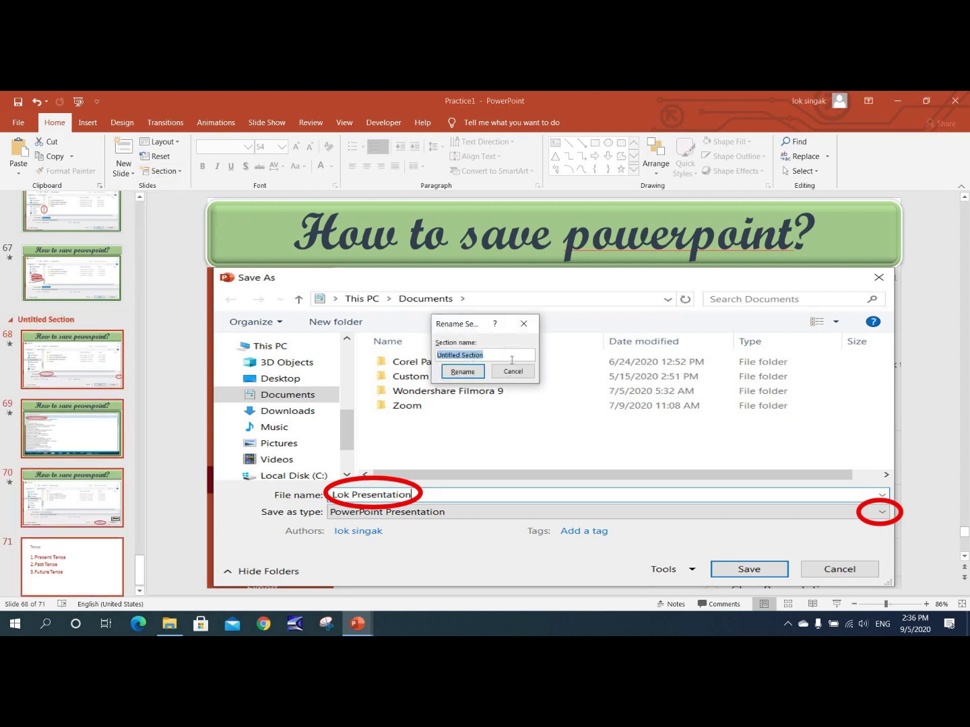
pyautogui.write('Section1')
pyautogui.click(462, 371)
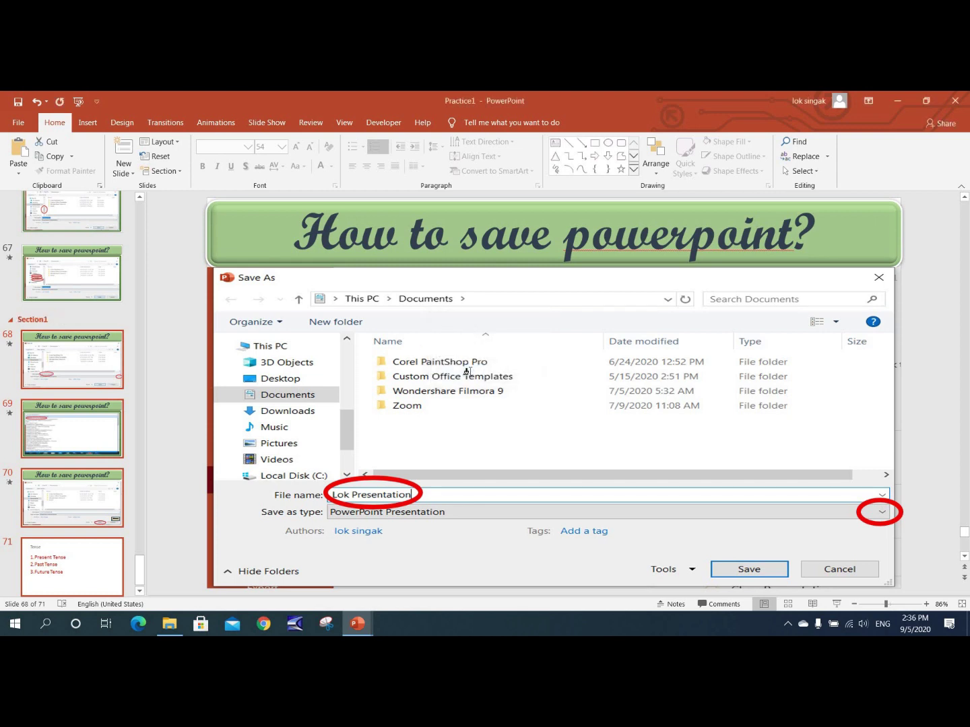
# Collapse the Section1, 'How to save Powerpoint' and 'How to use shape effect?' section headers
pyautogui.doubleClick(32, 321)
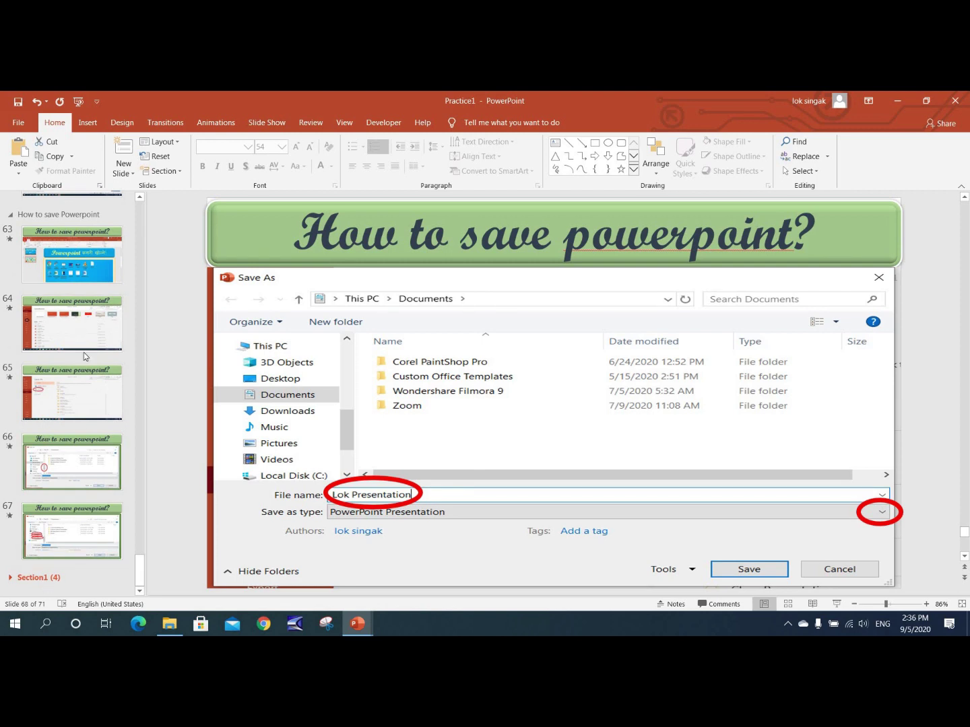
pyautogui.doubleClick(34, 214)
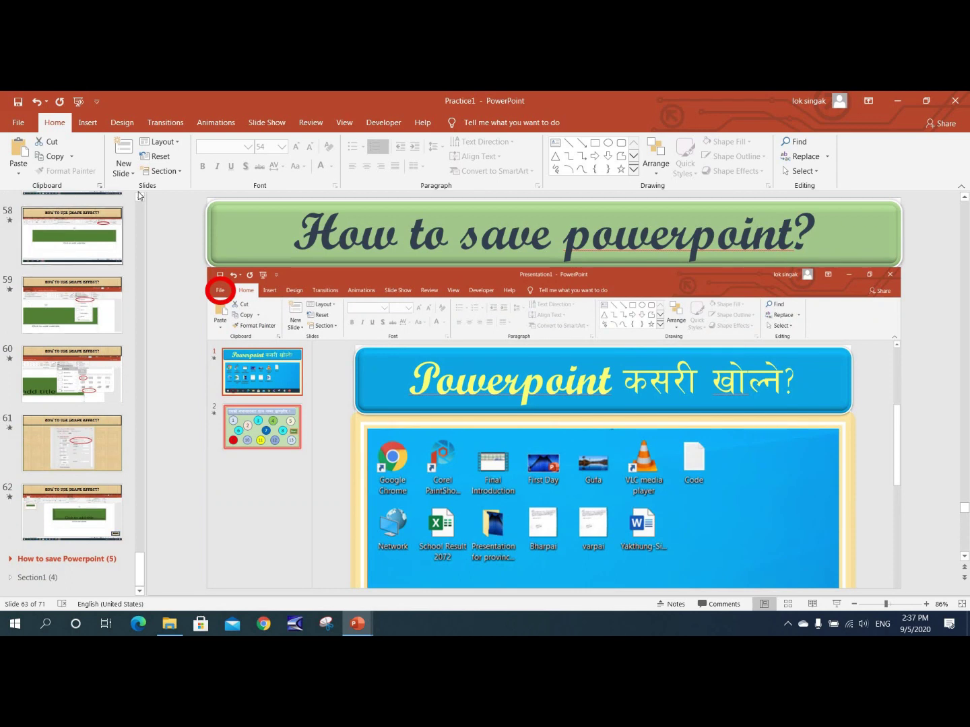
pyautogui.click(140, 198)
pyautogui.scroll(3, 61, 303)
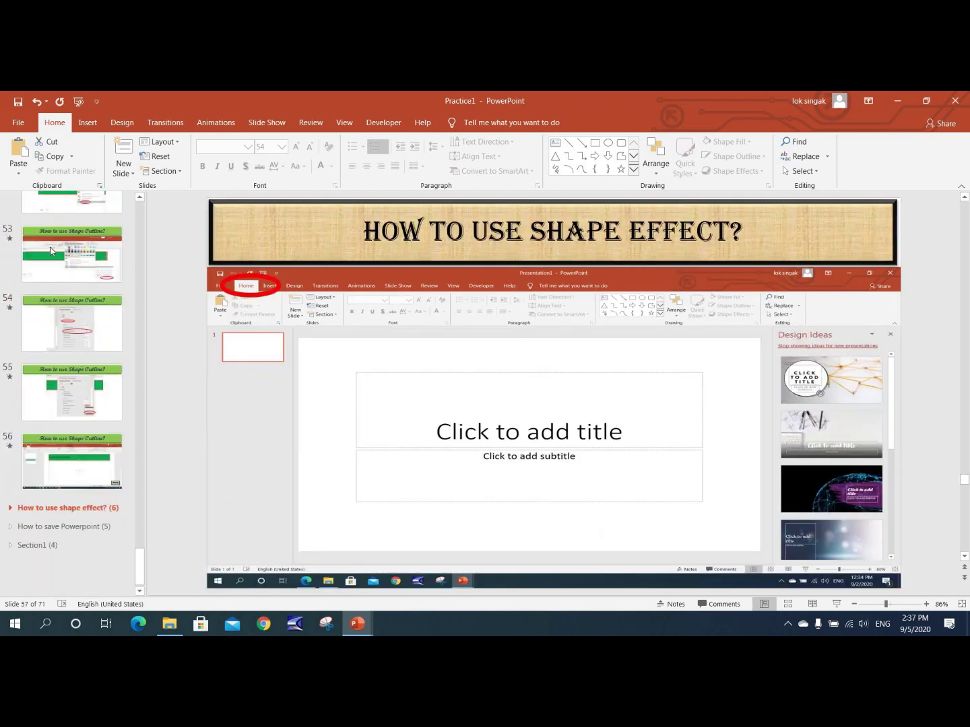
pyautogui.doubleClick(52, 249)
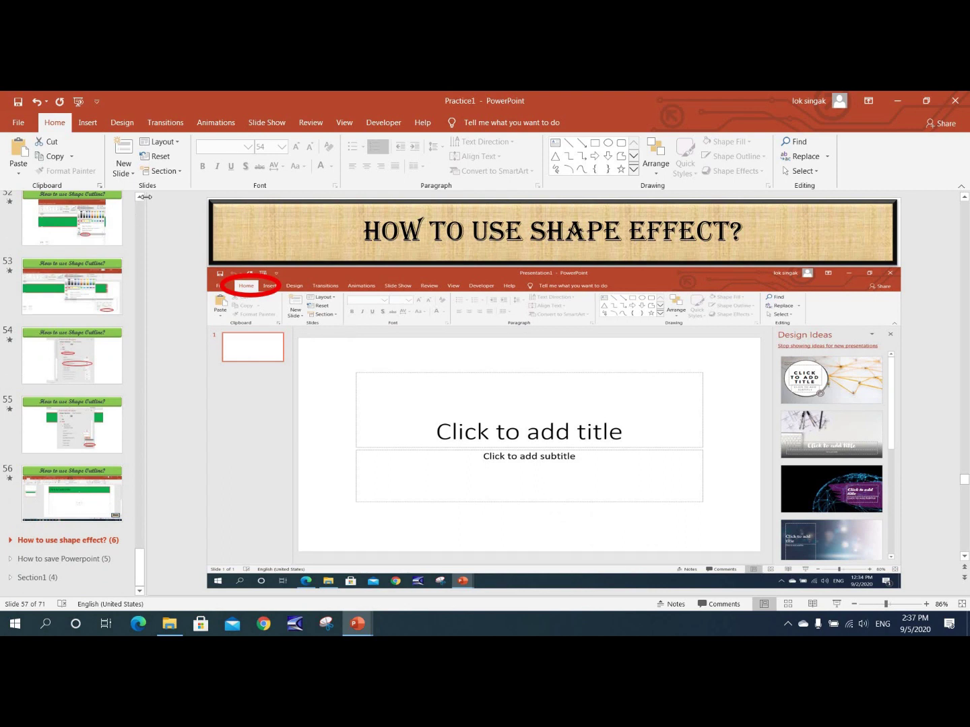
pyautogui.click(139, 199)
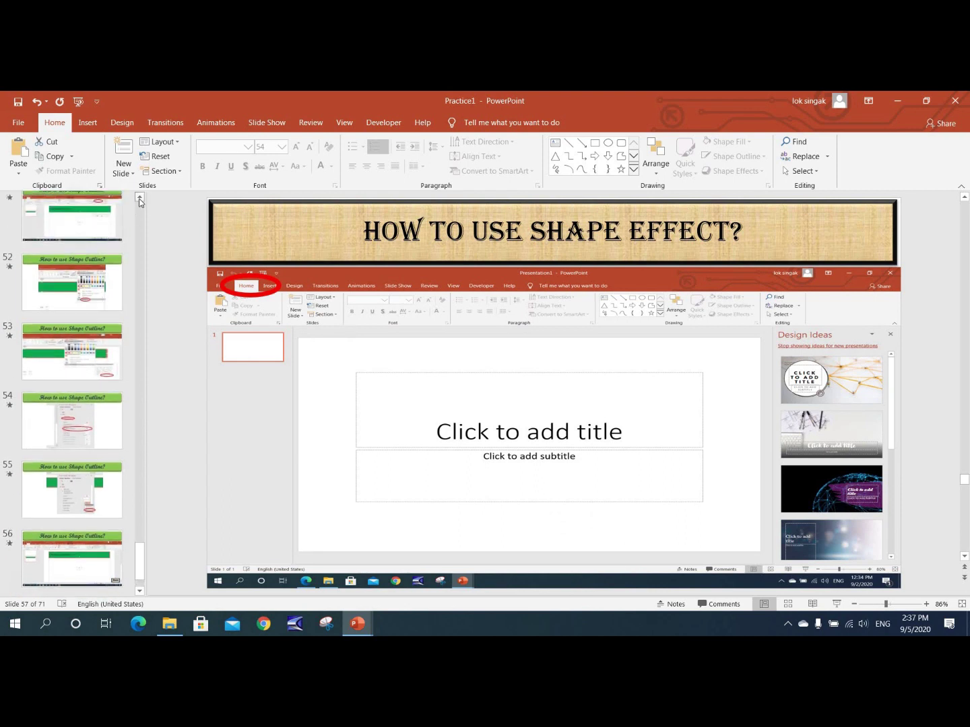